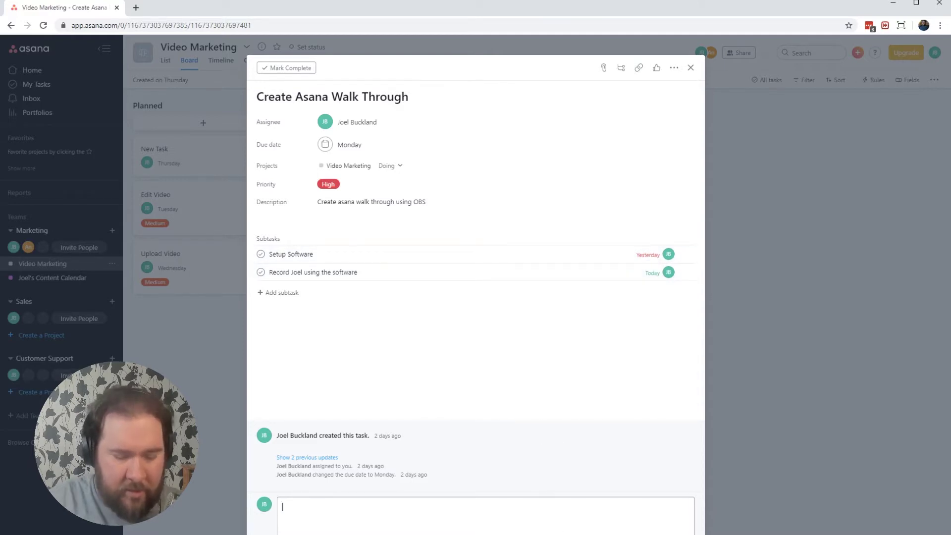
# Write the comment "Has this been set up yet?" on the Create Asana Walk Through task.
pyautogui.write('Has th')
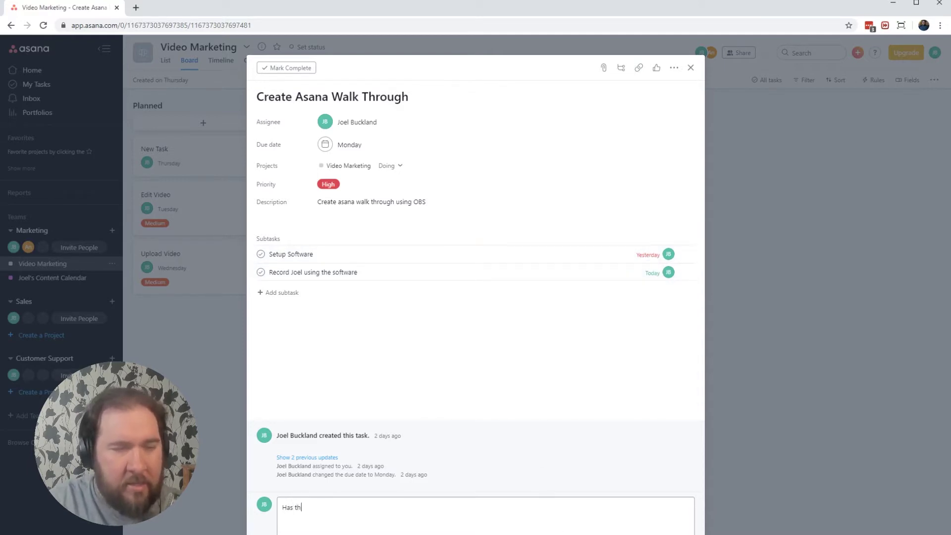
pyautogui.write('is been ')
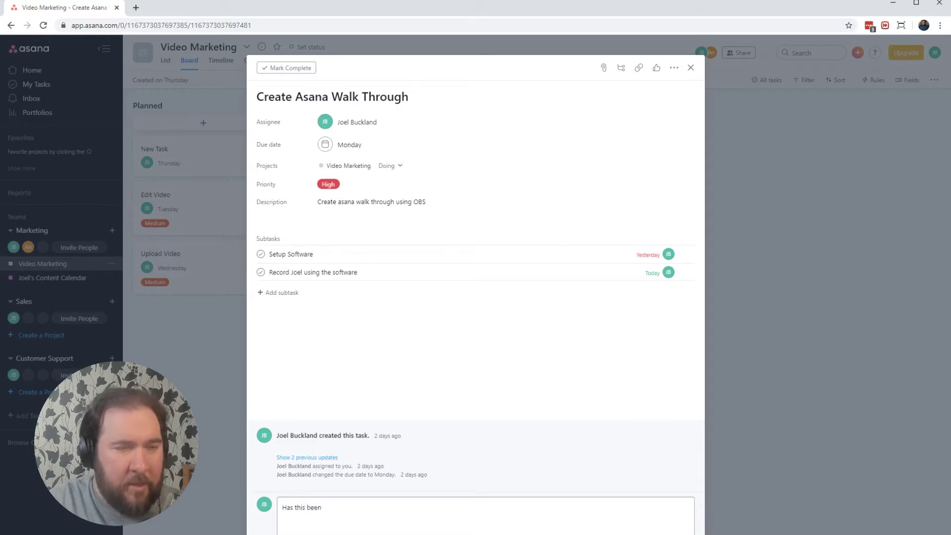
pyautogui.write('setup')
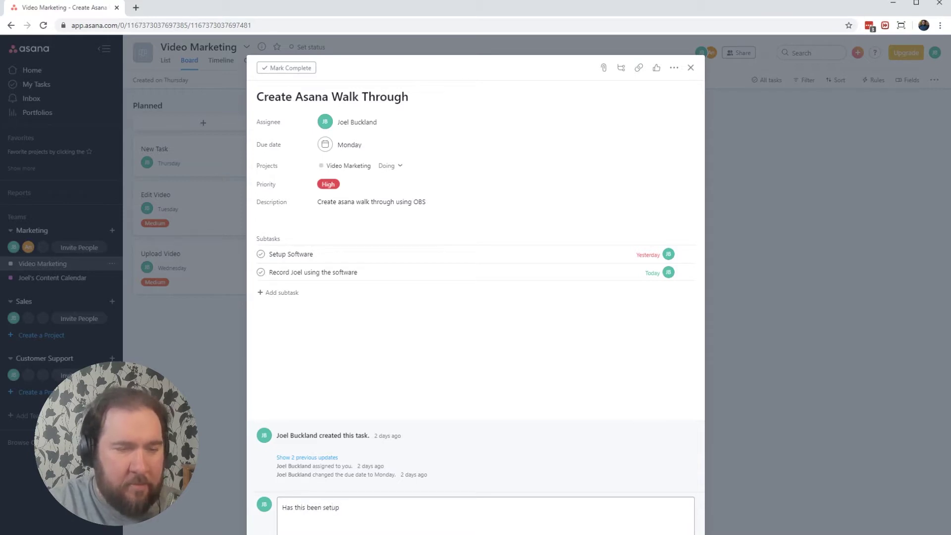
pyautogui.press('BackSpace')
pyautogui.write('up yet?')
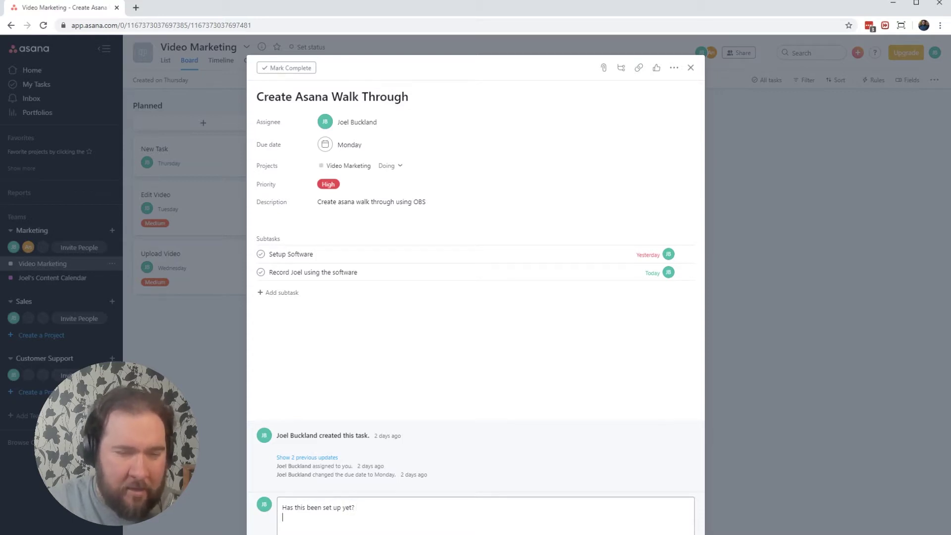
# Examine the emoji choices and the file attachment sources available for the task comment.
pyautogui.click(463, 534)
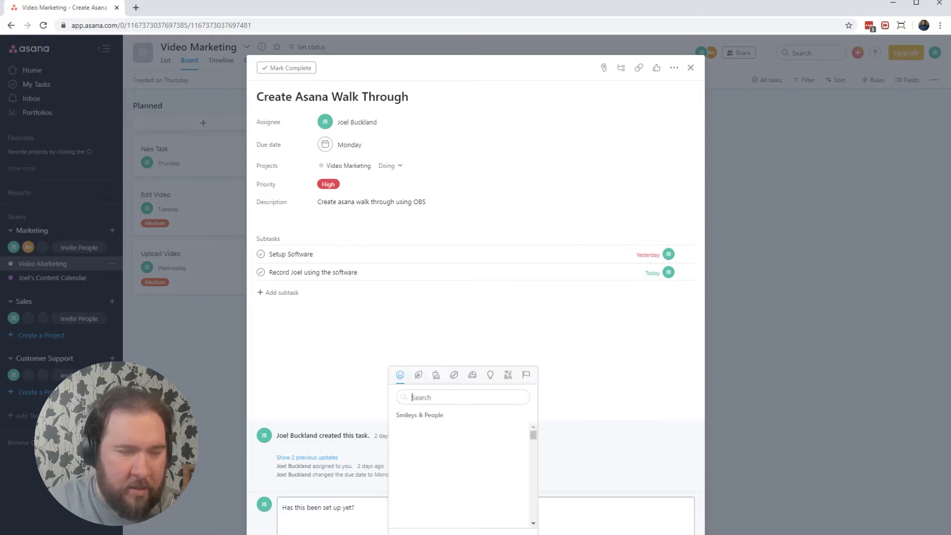
pyautogui.scroll(-4, 465, 471)
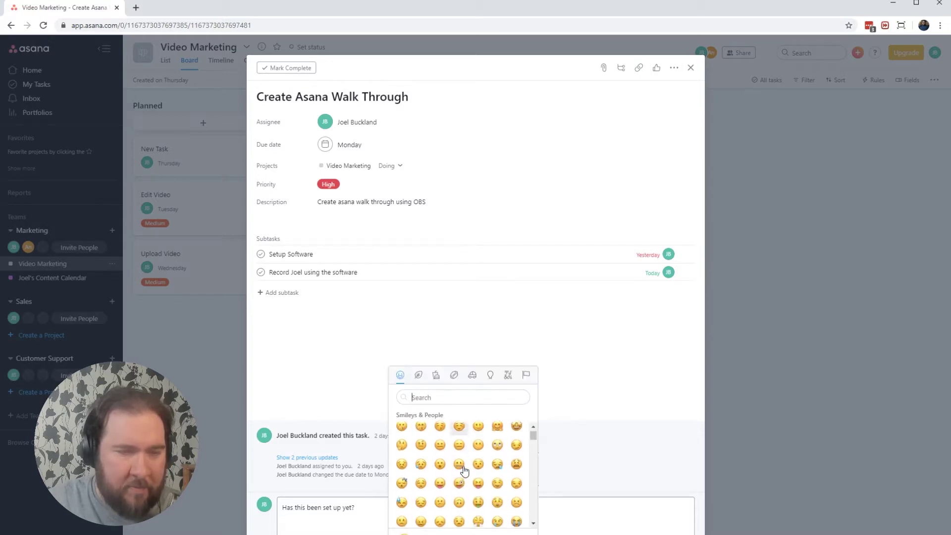
pyautogui.scroll(-5, 463, 471)
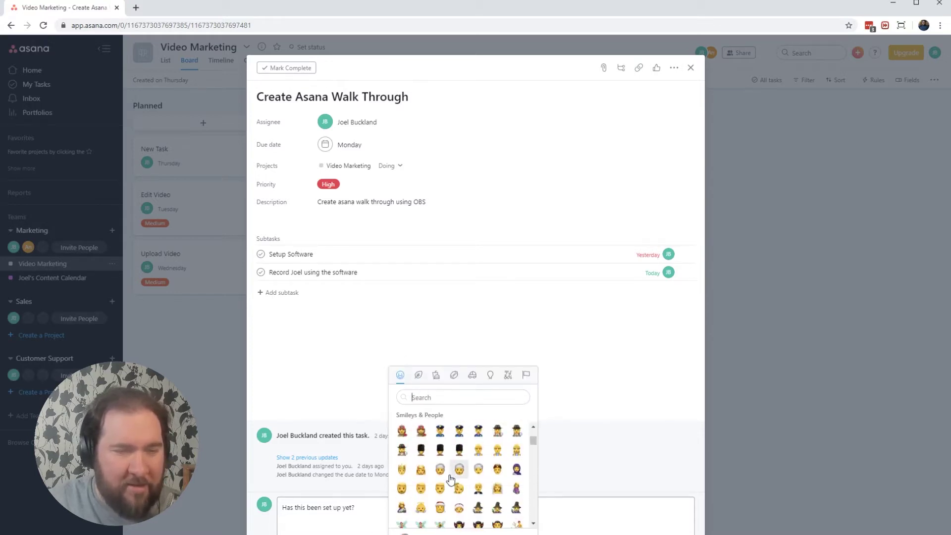
pyautogui.scroll(9, 435, 475)
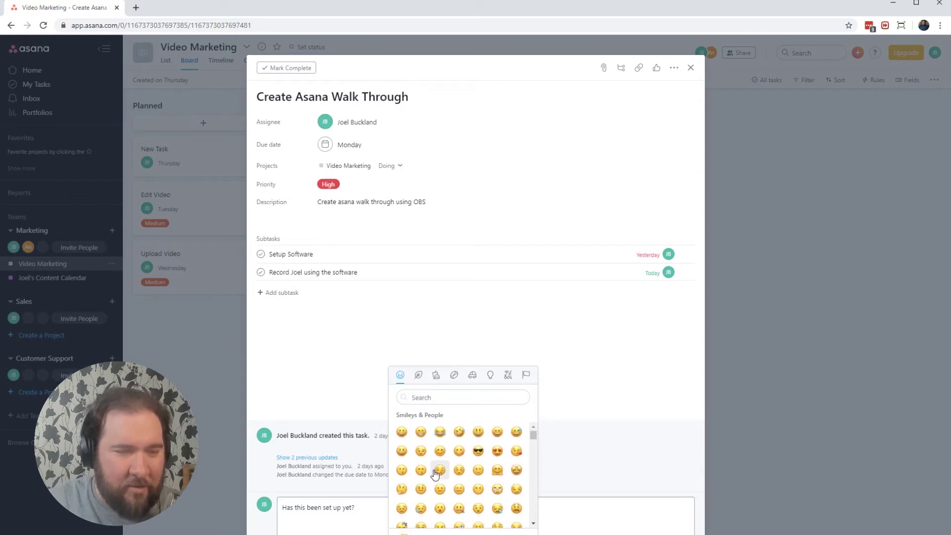
pyautogui.click(460, 470)
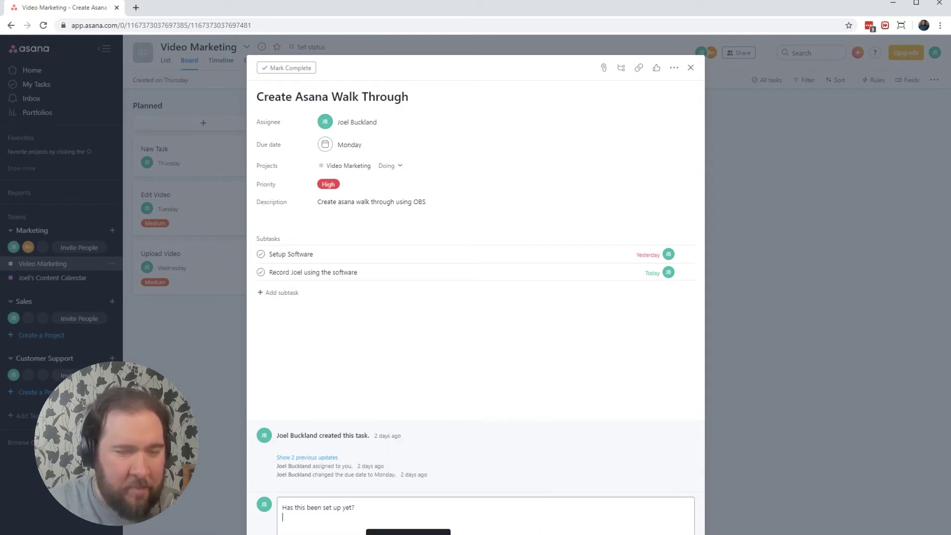
pyautogui.click(409, 534)
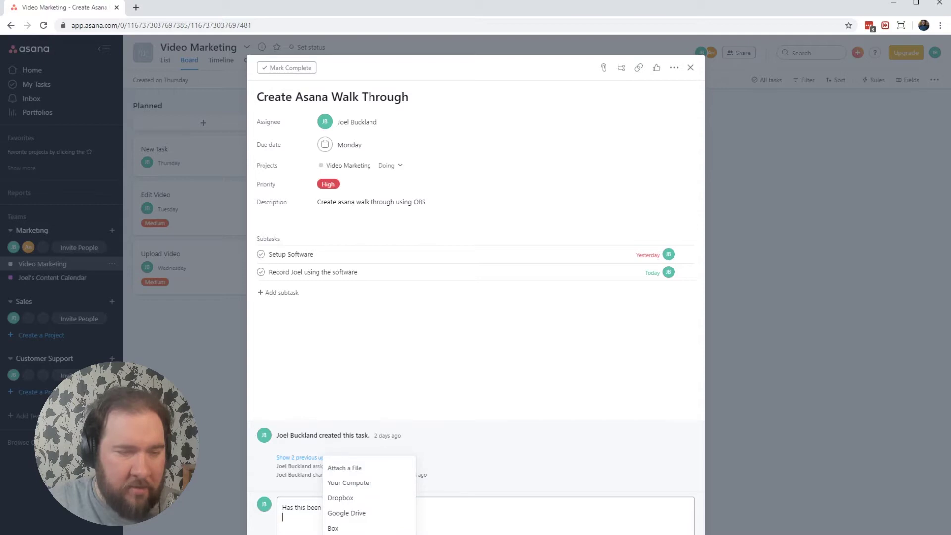
pyautogui.click(408, 534)
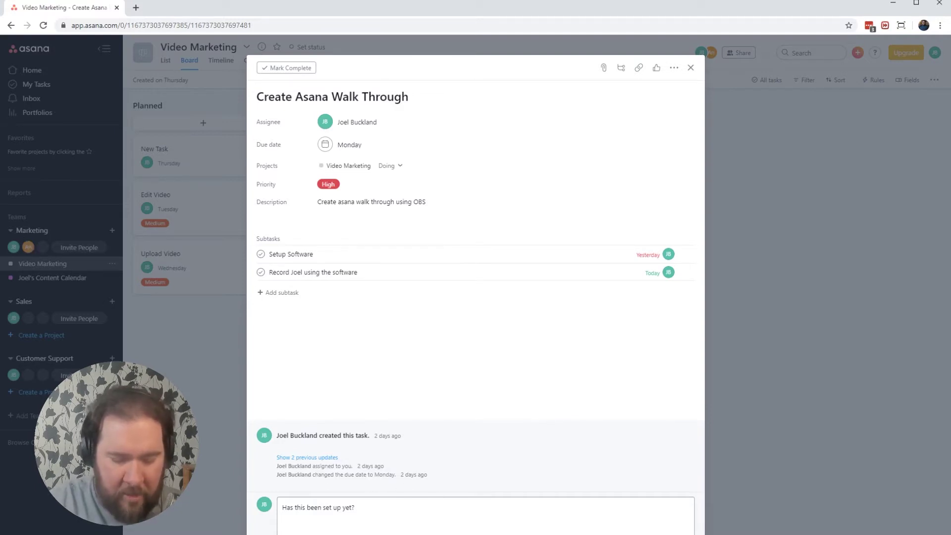
# Mention the teammate on a new line of the comment, post it and close the task.
pyautogui.write('@anne')
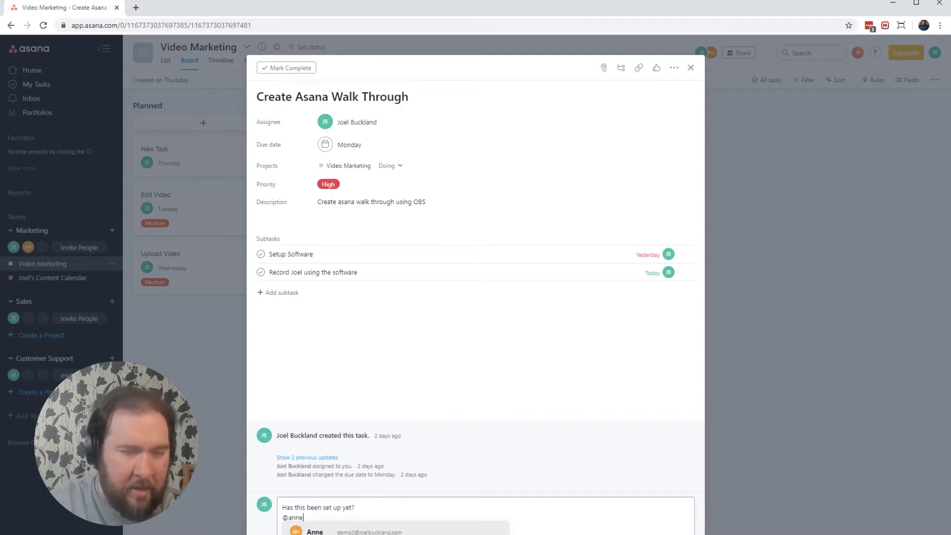
pyautogui.click(470, 532)
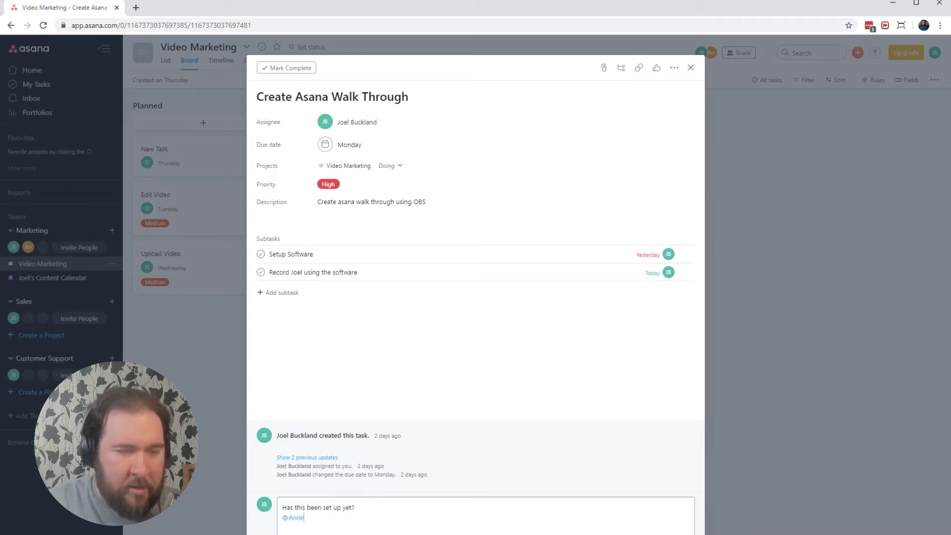
pyautogui.hotkey('ctrl', 'Return')
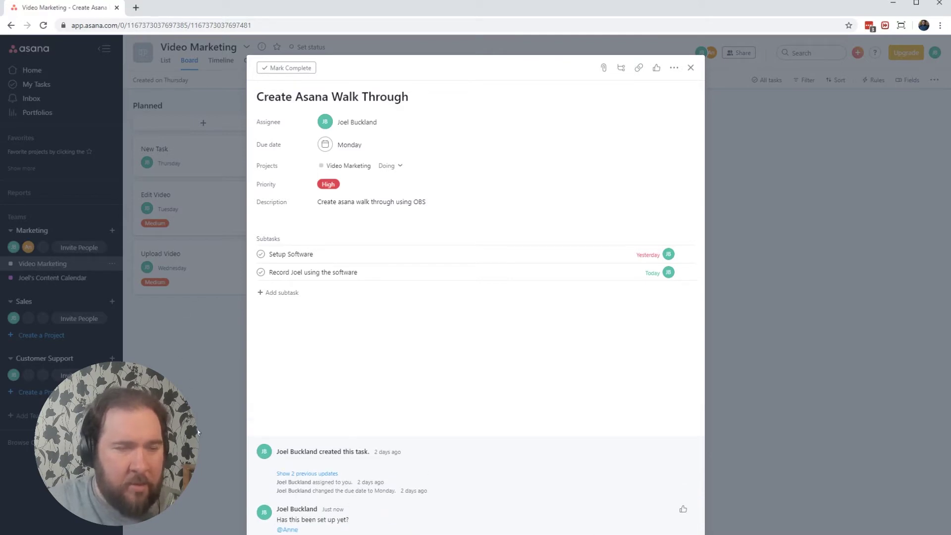
pyautogui.click(215, 493)
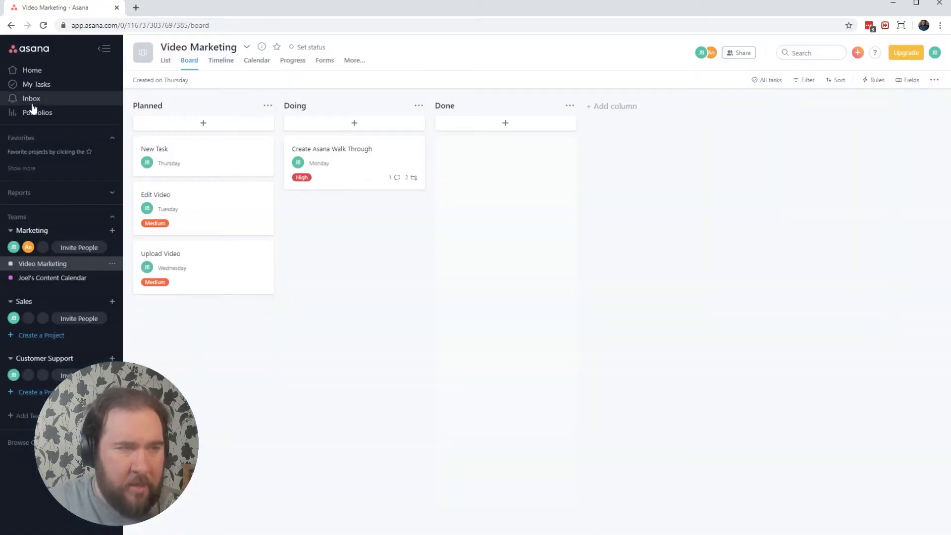
# Mark the Setup Software subtask of the Create Asana Walk Through task complete and close the task.
pyautogui.click(352, 154)
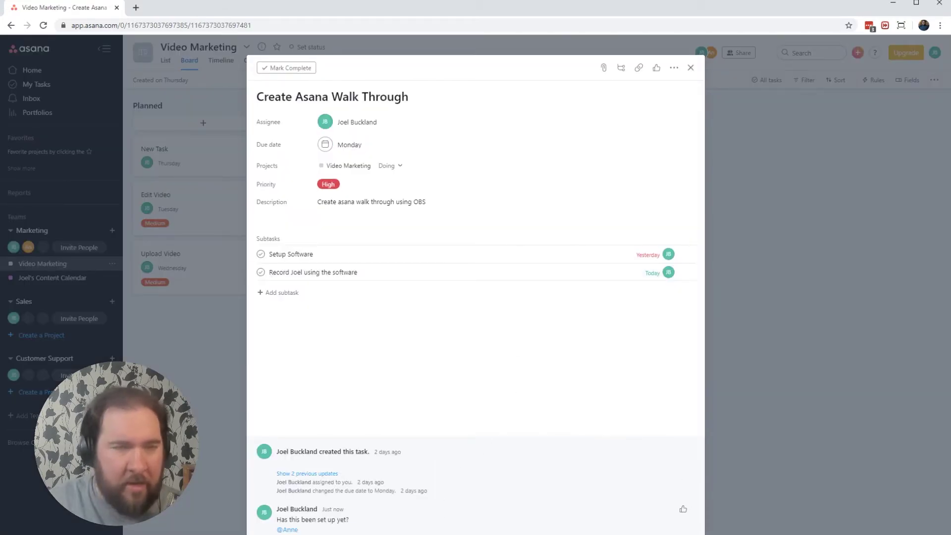
pyautogui.click(442, 259)
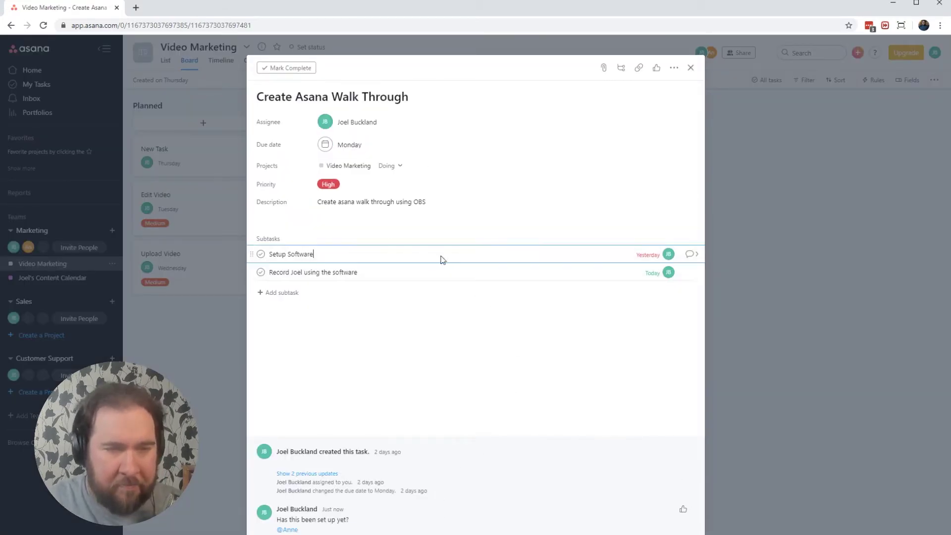
pyautogui.click(261, 254)
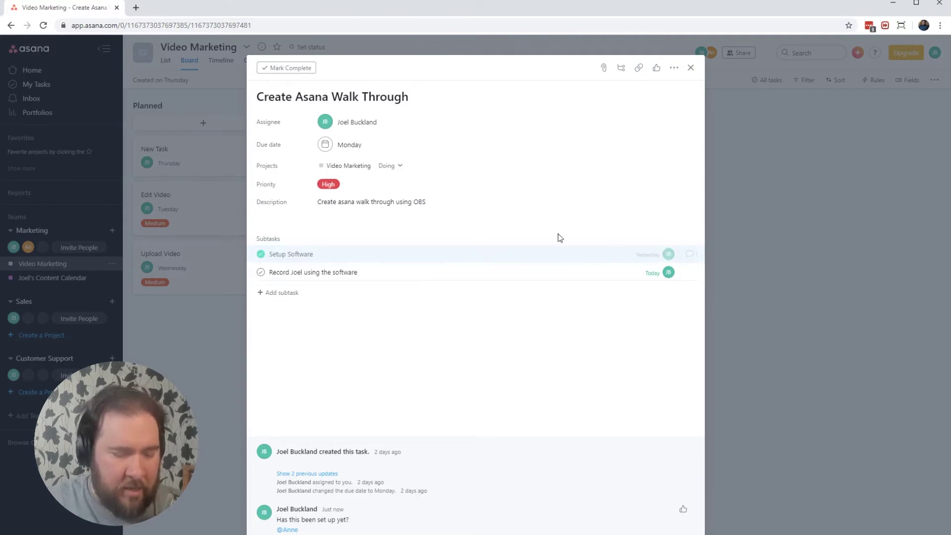
pyautogui.click(690, 68)
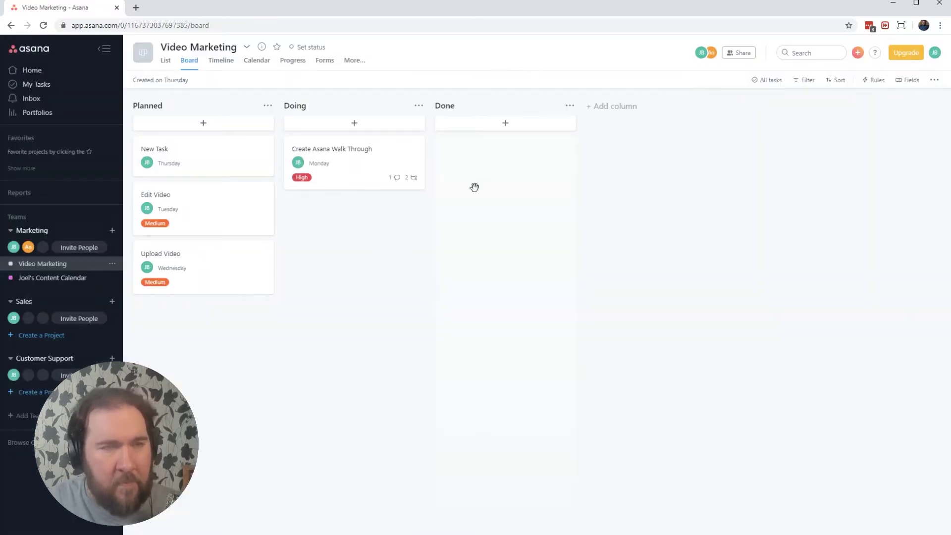
# Post a new conversation in the Video Marketing project reading "How is this project coming along?".
pyautogui.click(358, 62)
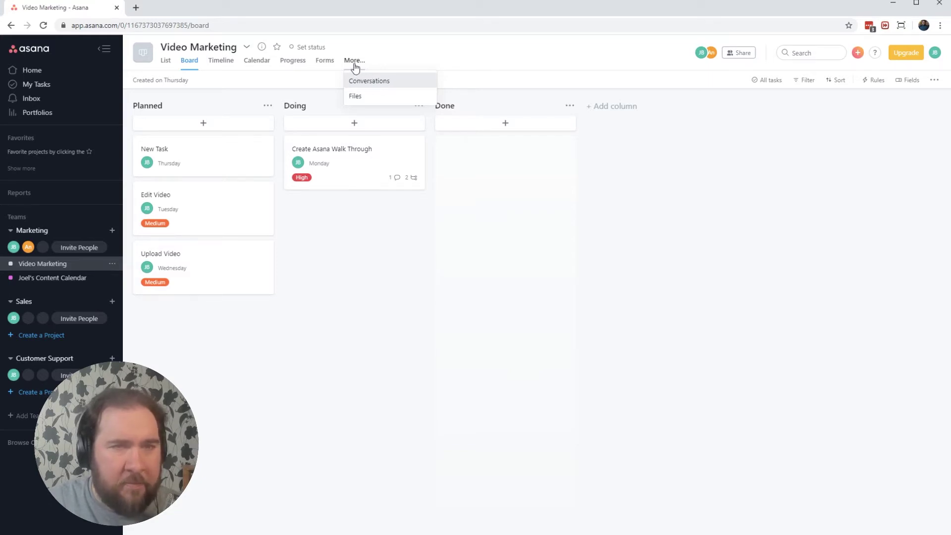
pyautogui.click(373, 81)
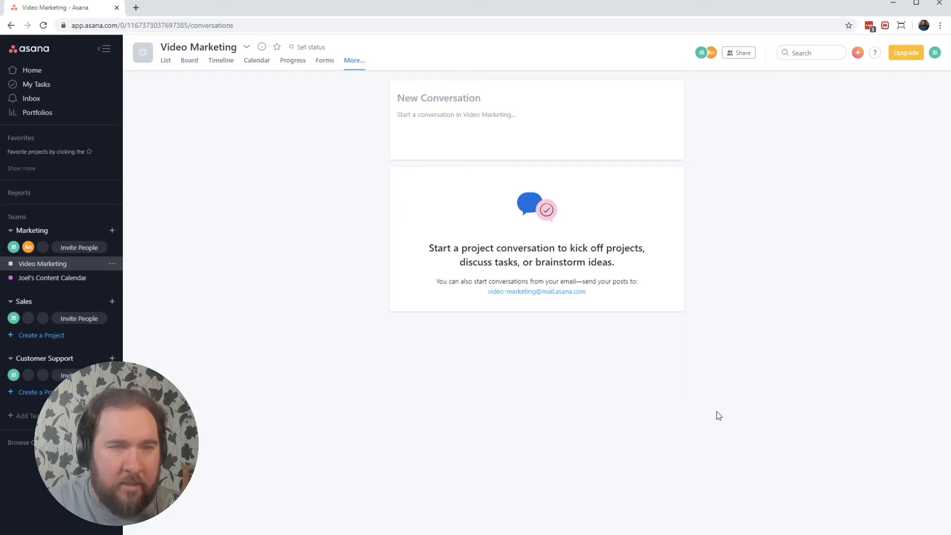
pyautogui.click(544, 127)
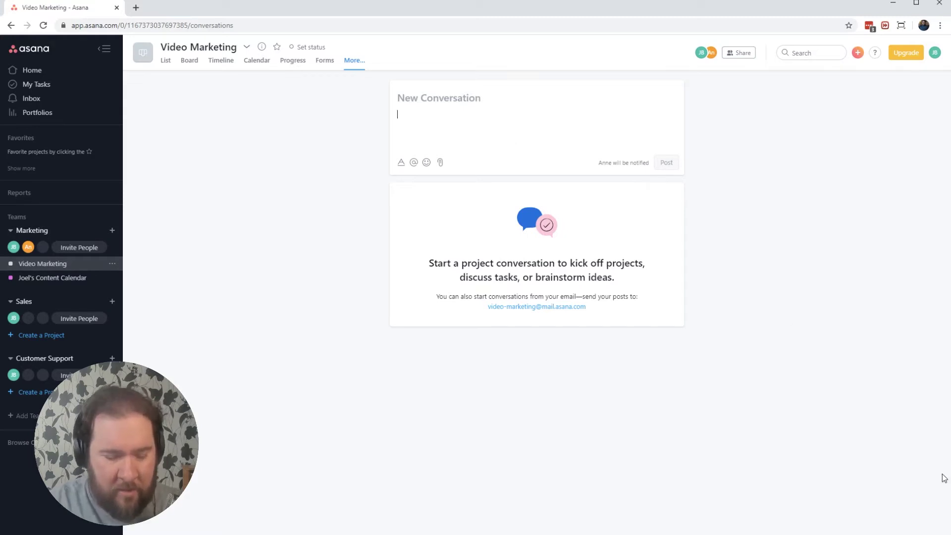
pyautogui.write('How is')
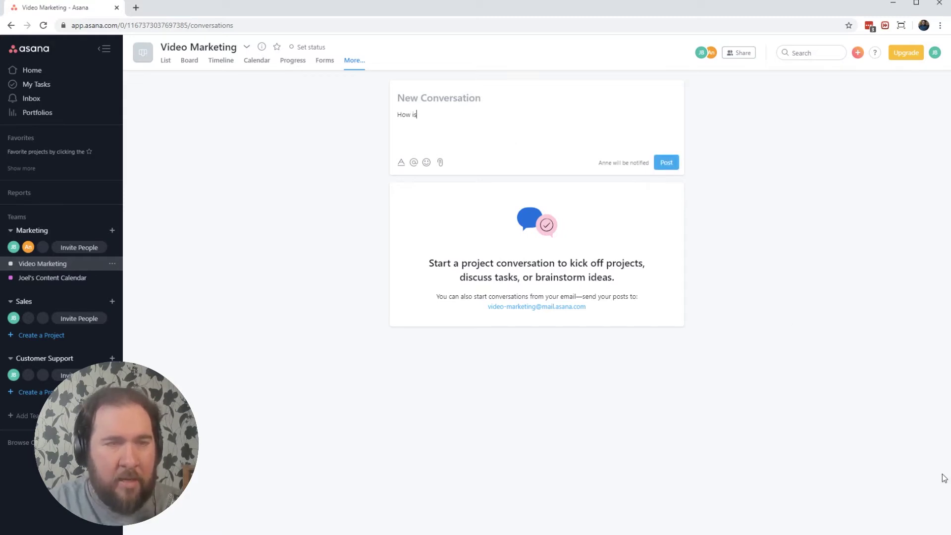
pyautogui.write(' this project')
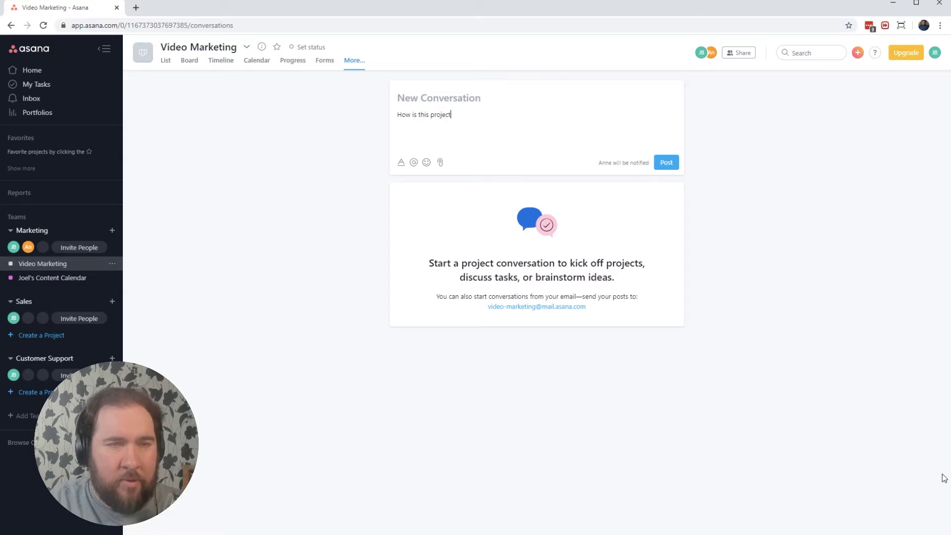
pyautogui.write(' coming along?')
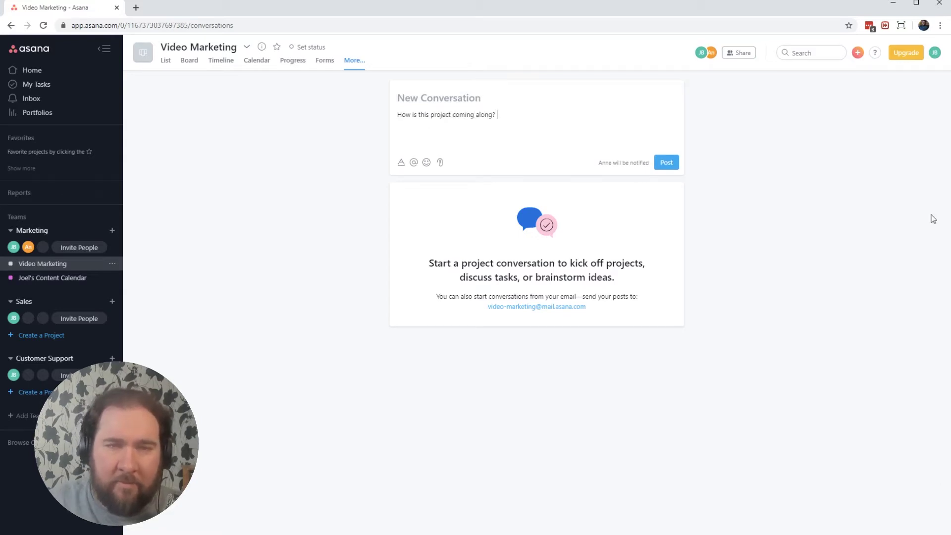
pyautogui.click(668, 163)
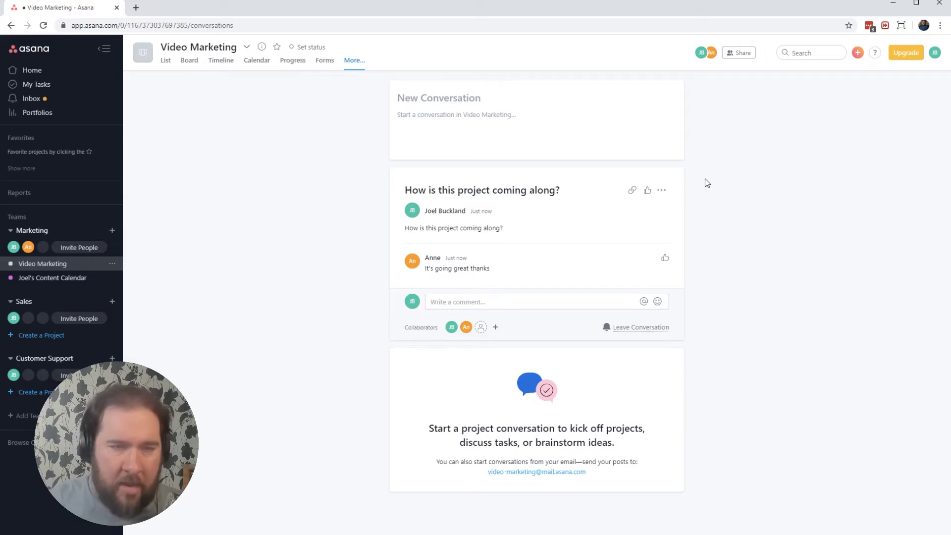
# Reply in the conversation with a mention of the teammate, a grinning emoji and "That's great".
pyautogui.click(643, 301)
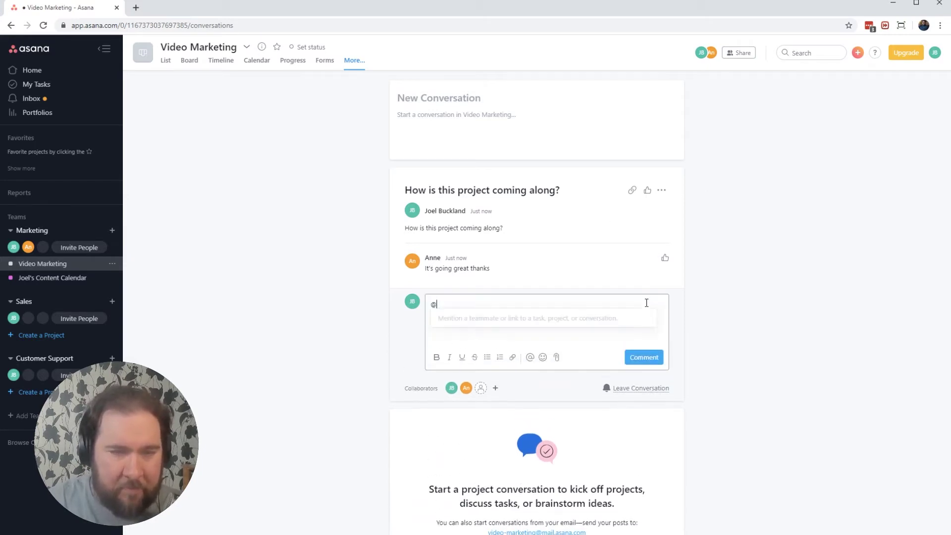
pyautogui.write('anne')
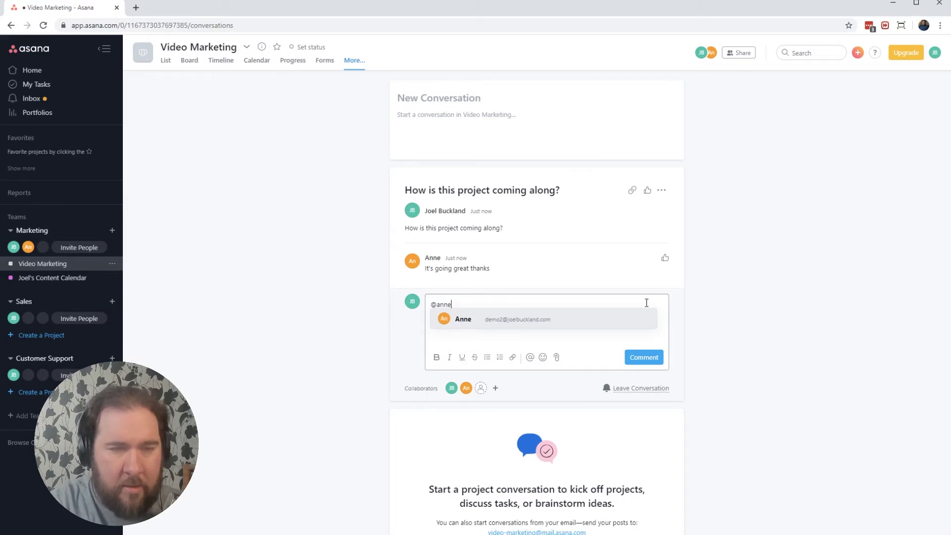
pyautogui.press('Return')
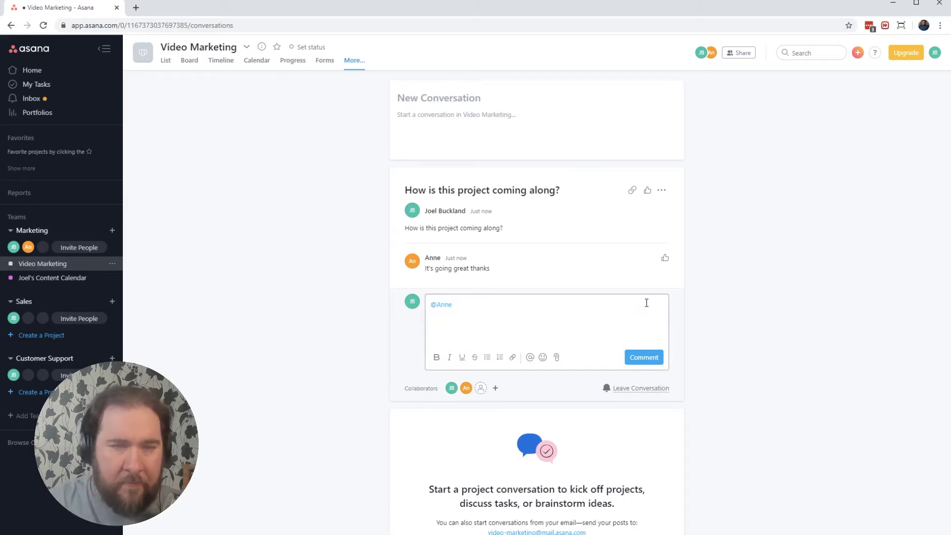
pyautogui.click(544, 358)
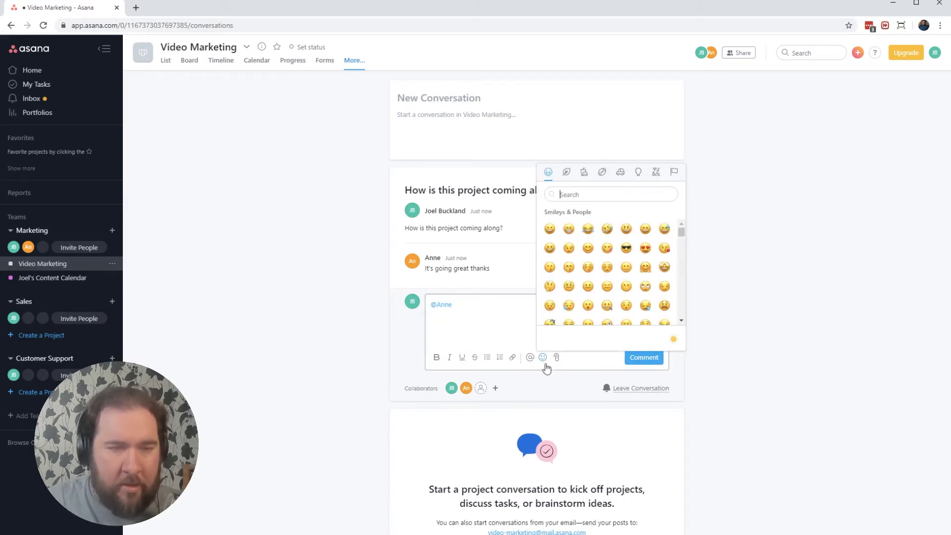
pyautogui.click(568, 230)
pyautogui.write("That's great")
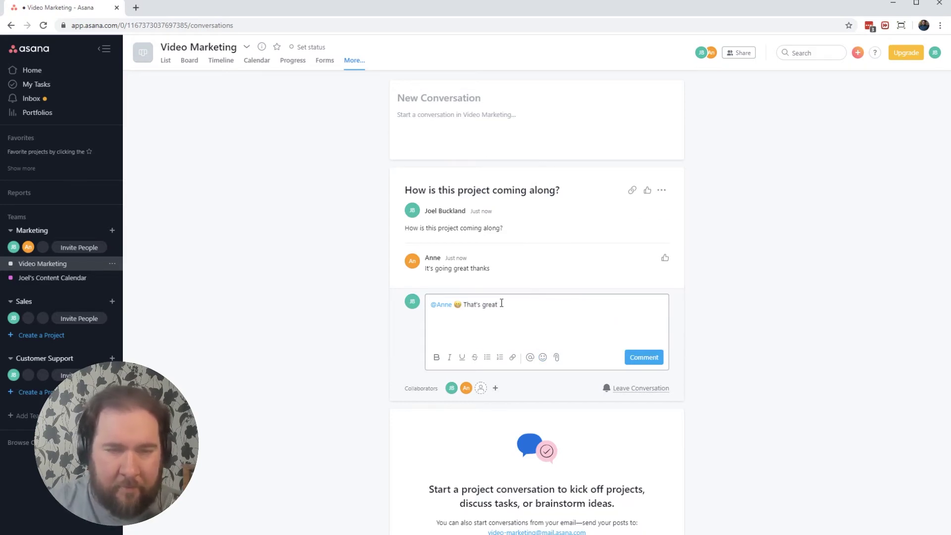
pyautogui.click(639, 357)
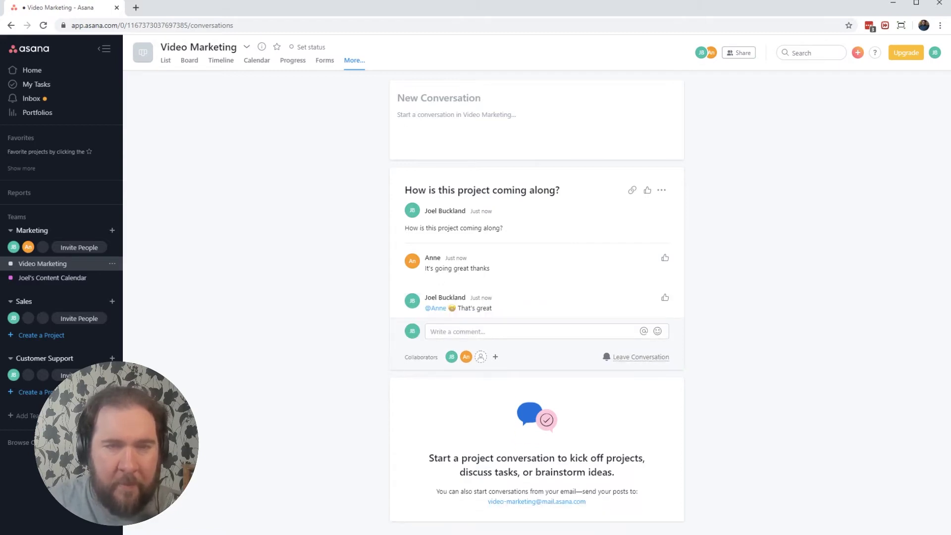
# Return to the Video Marketing board and open the Marketing team's overview.
pyautogui.click(87, 267)
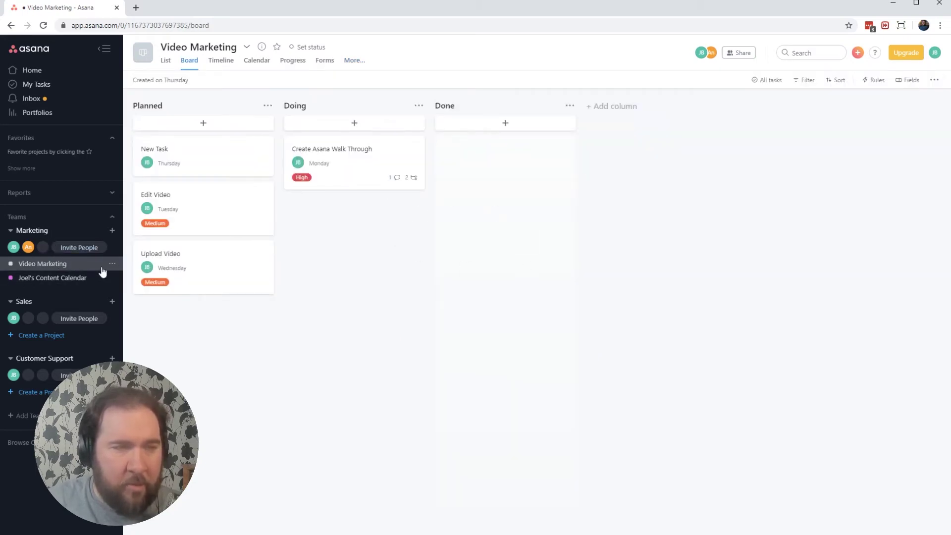
pyautogui.moveTo(147, 266)
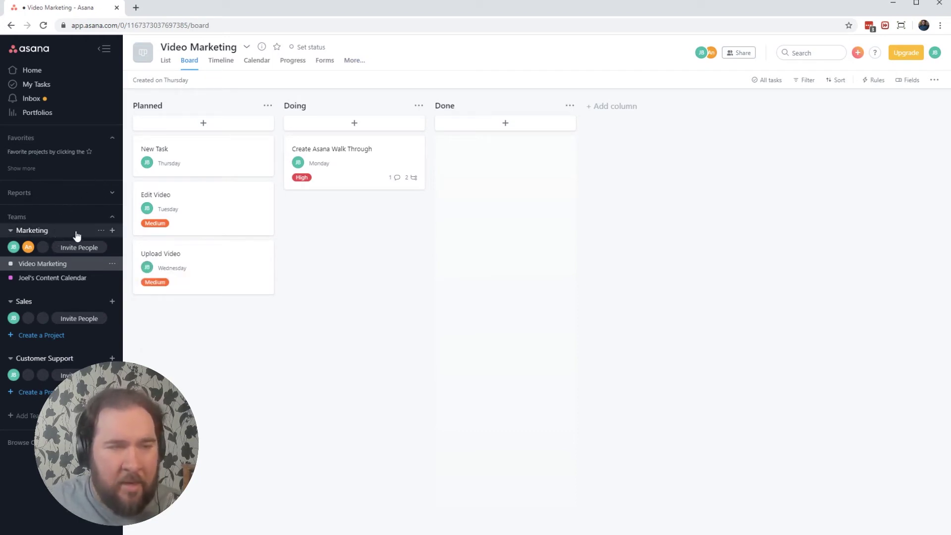
pyautogui.click(31, 231)
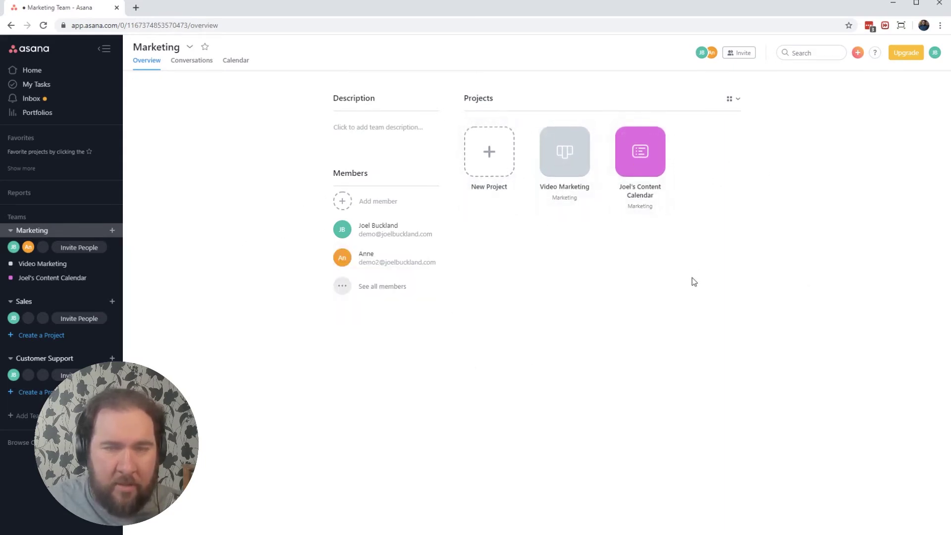
# Post a new conversation to the Marketing team reading "We can have a team wide discussion here".
pyautogui.click(193, 66)
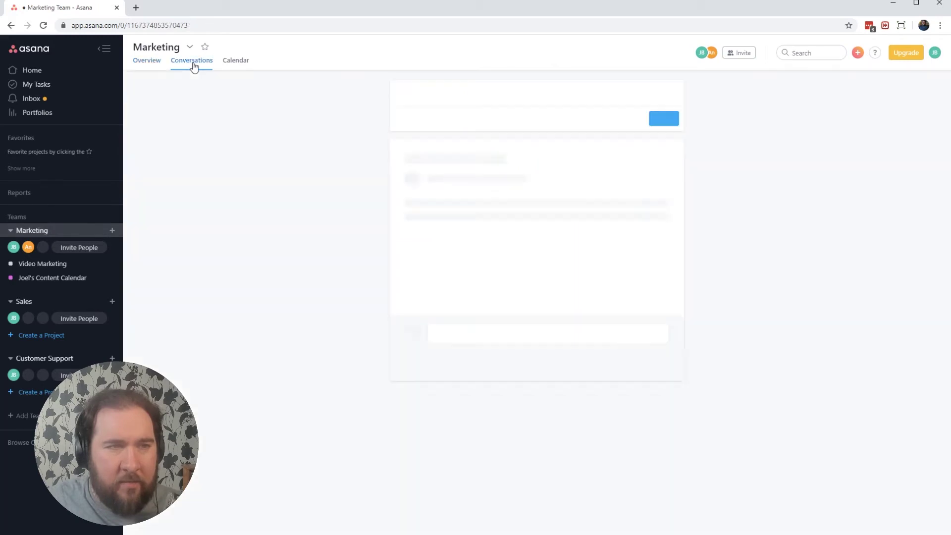
pyautogui.click(509, 121)
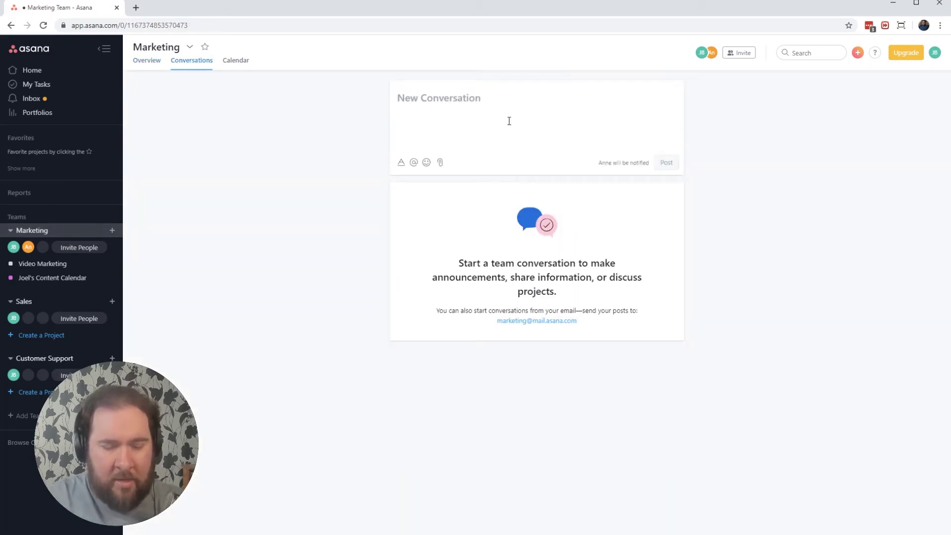
pyautogui.write('We ')
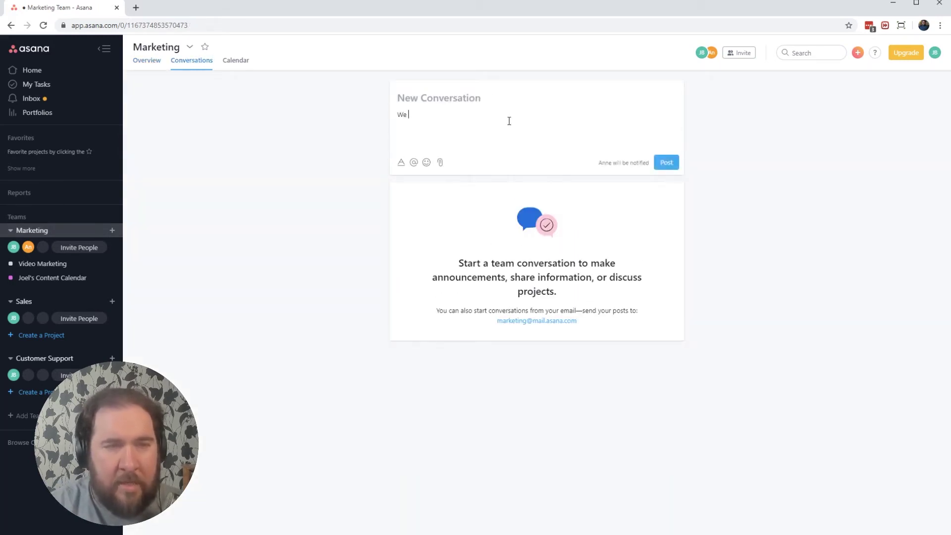
pyautogui.write('can have a team')
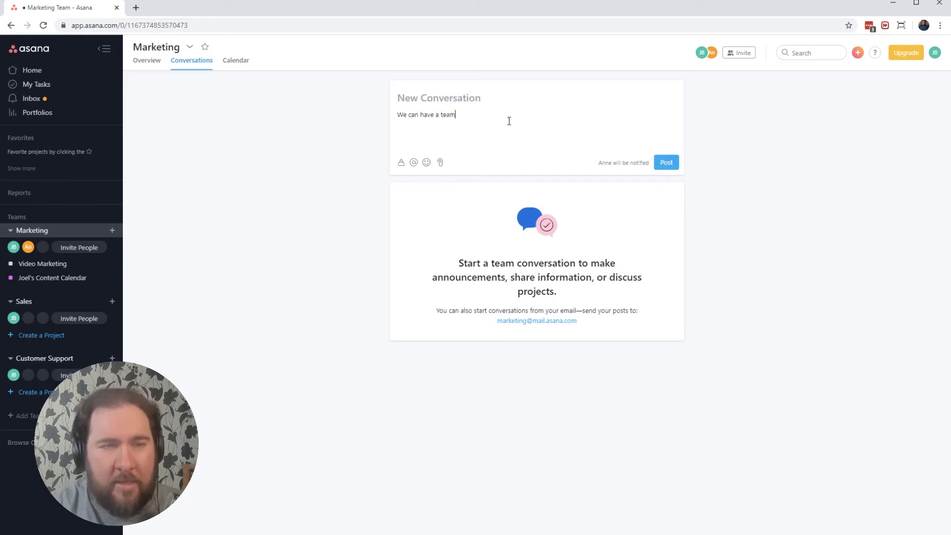
pyautogui.write(' wide dis')
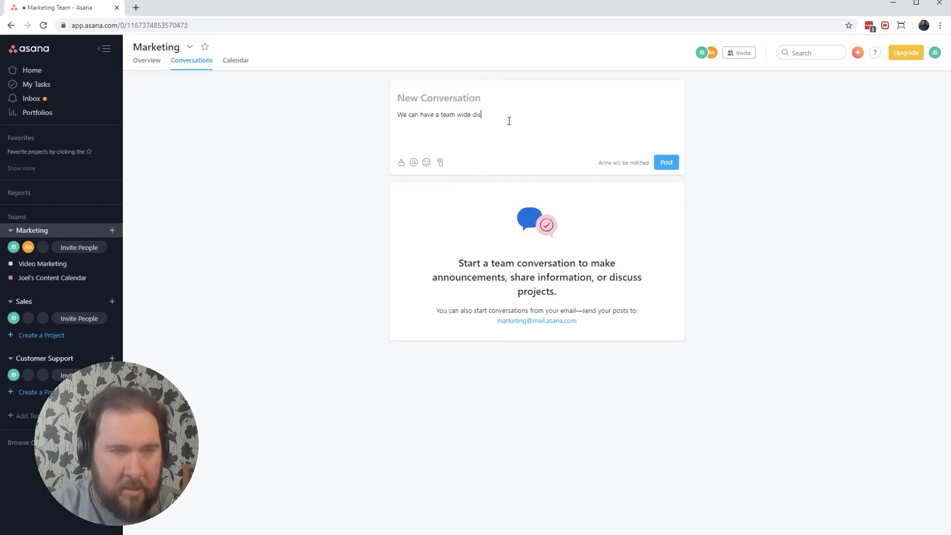
pyautogui.write('cussion here')
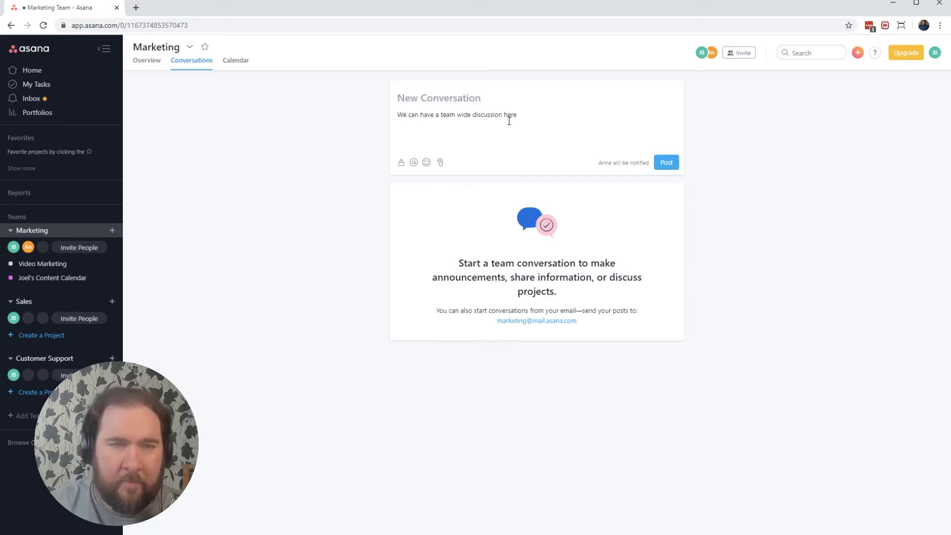
pyautogui.click(659, 163)
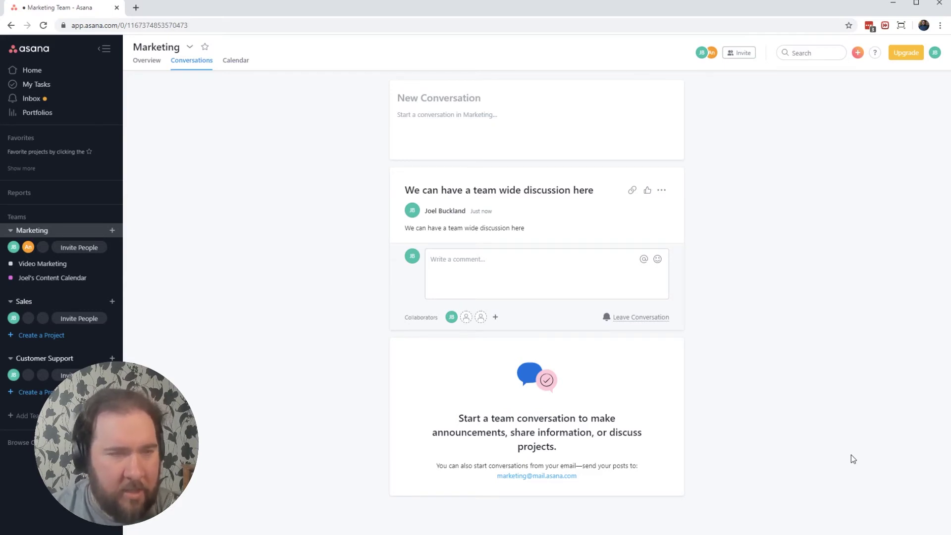
# Look at the Video Marketing board and the content calendar project, and check the inbox notifications.
pyautogui.click(80, 270)
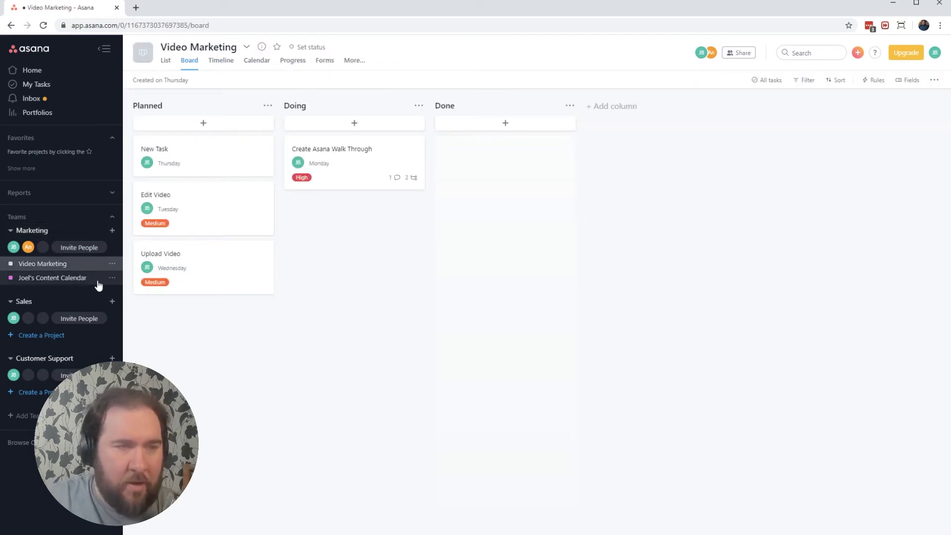
pyautogui.click(99, 282)
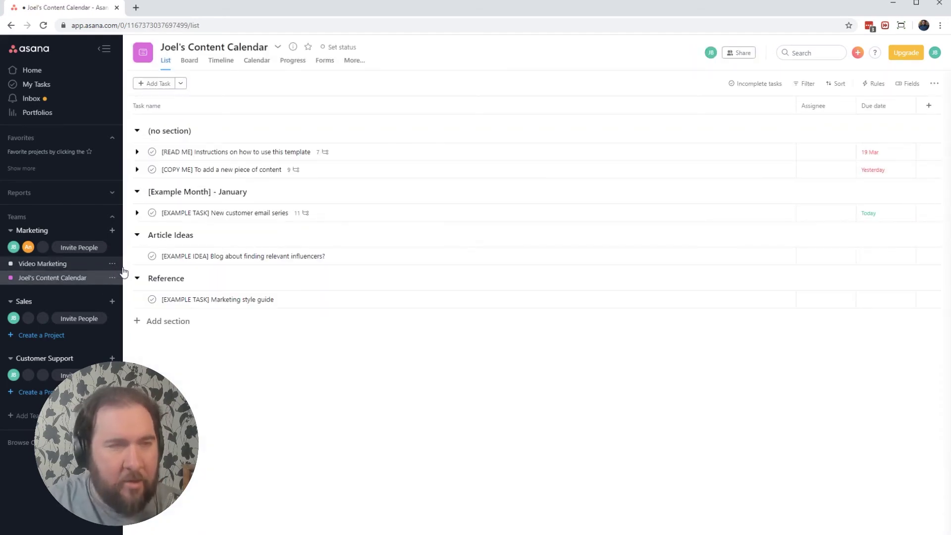
pyautogui.click(40, 103)
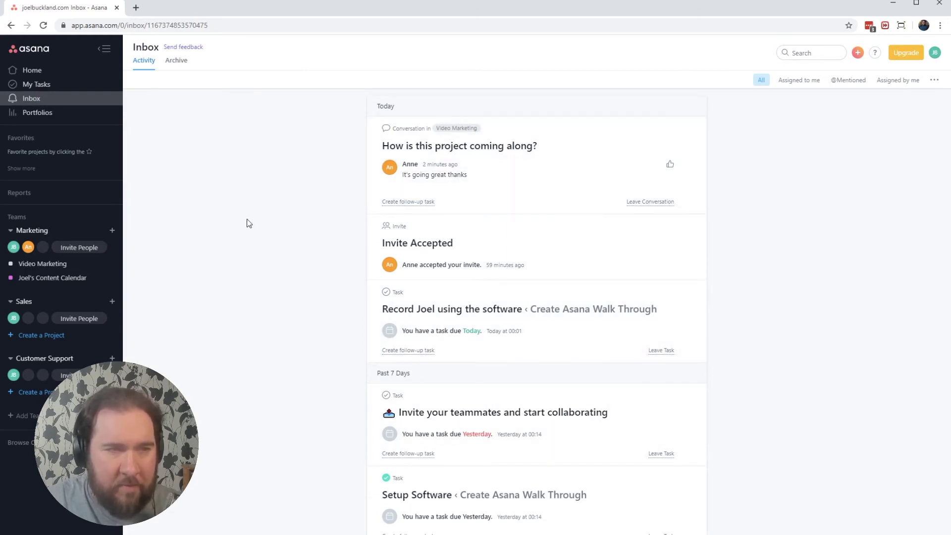
# Reopen the Video Marketing project, look at its additional view options and return to its board.
pyautogui.click(65, 268)
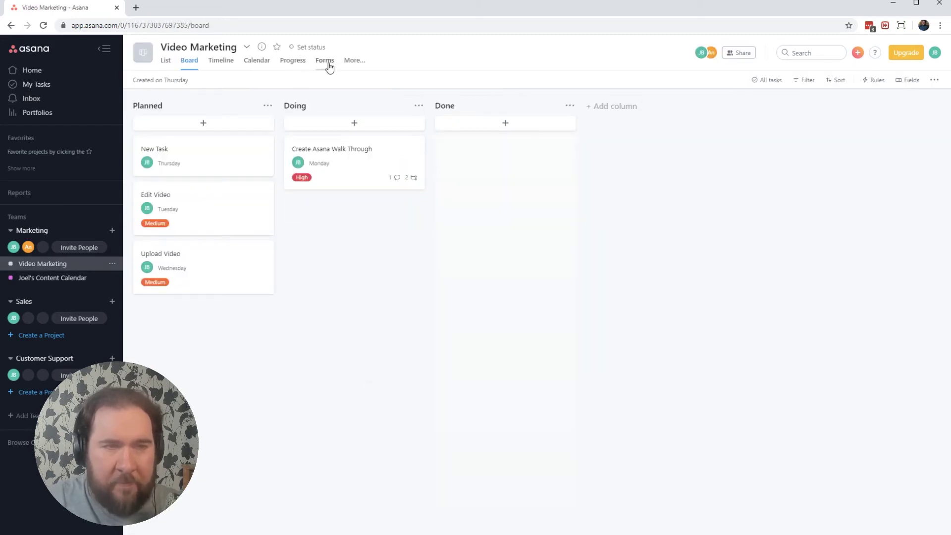
pyautogui.click(356, 61)
pyautogui.click(380, 81)
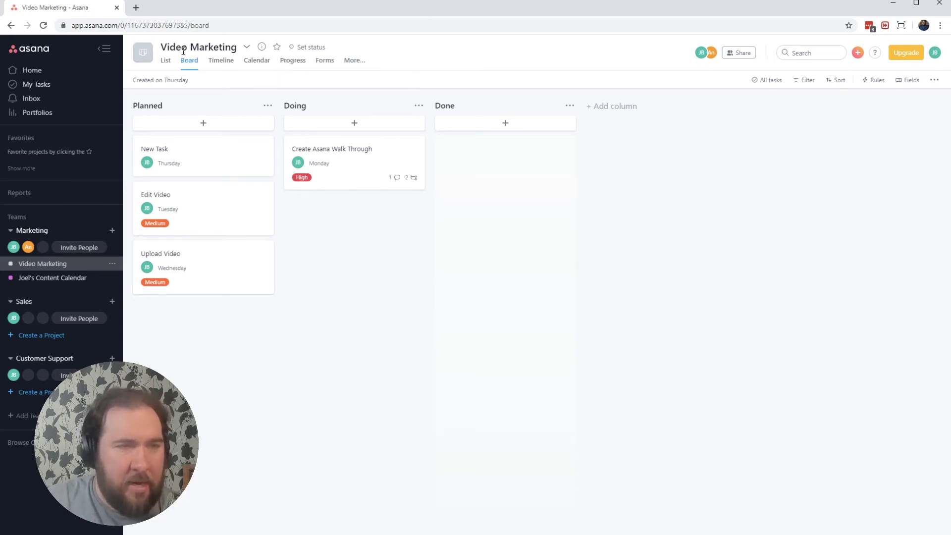
pyautogui.click(75, 272)
pyautogui.click(77, 265)
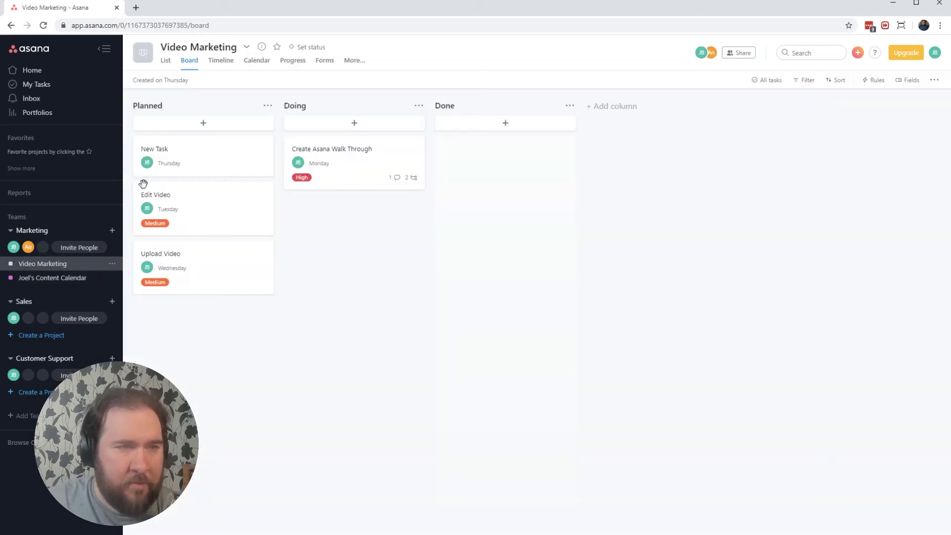
# Start a progress status update for Video Marketing titled "Everything is going well" with the status On Track.
pyautogui.click(292, 65)
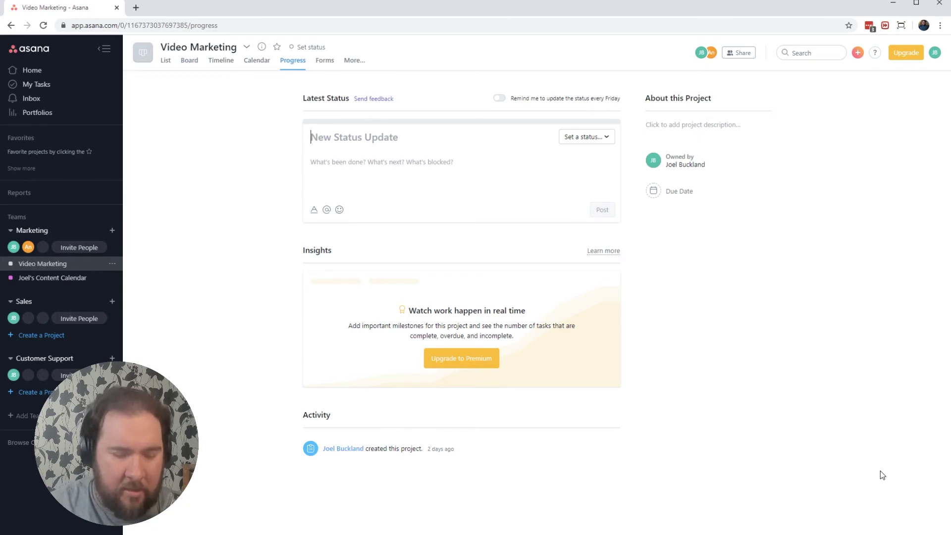
pyautogui.write('E')
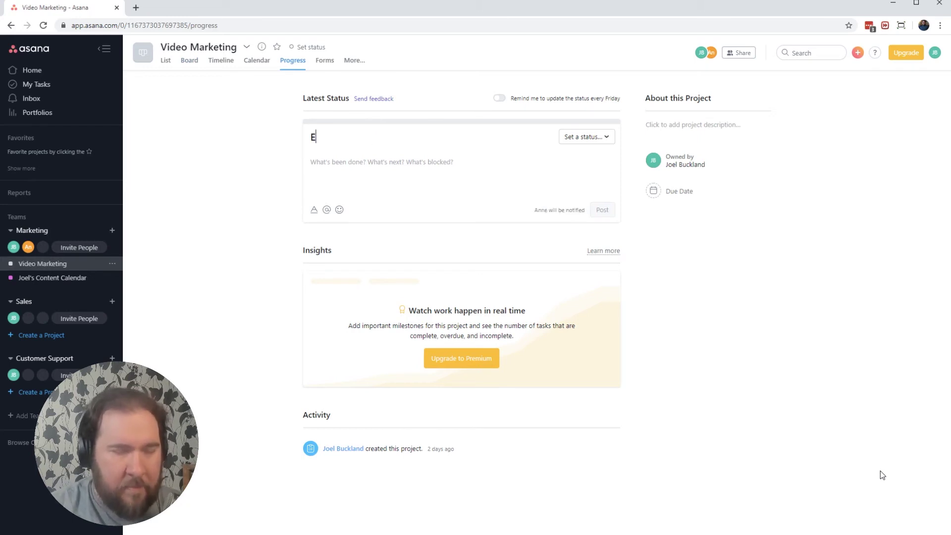
pyautogui.write('verything ')
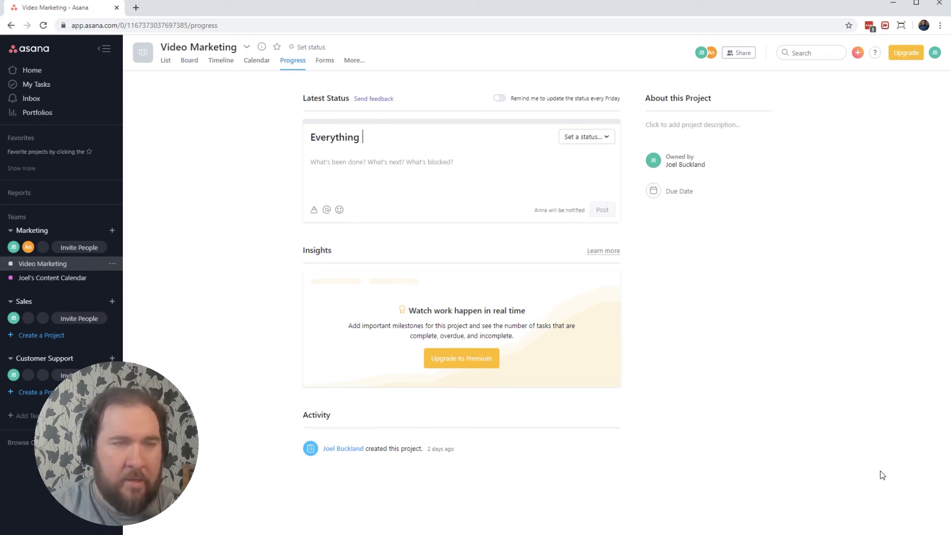
pyautogui.write('is going well')
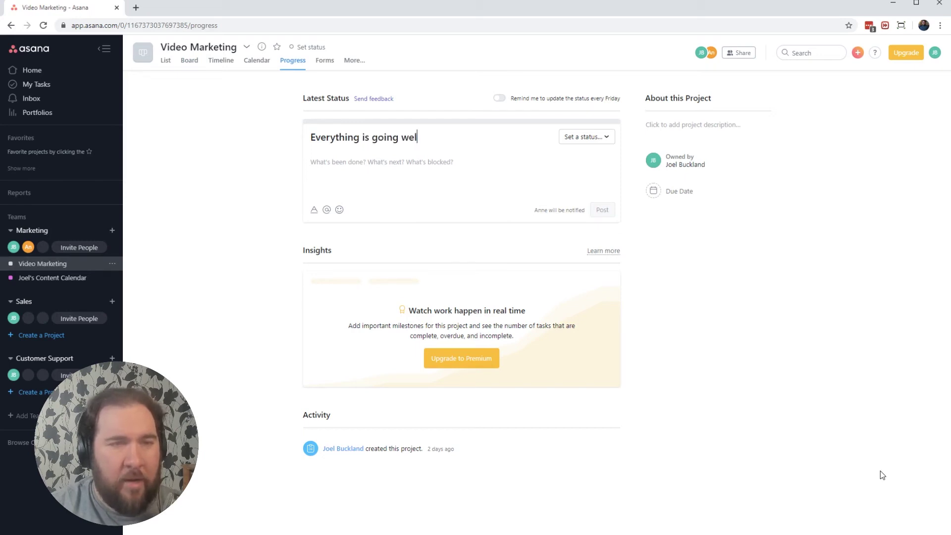
pyautogui.click(591, 143)
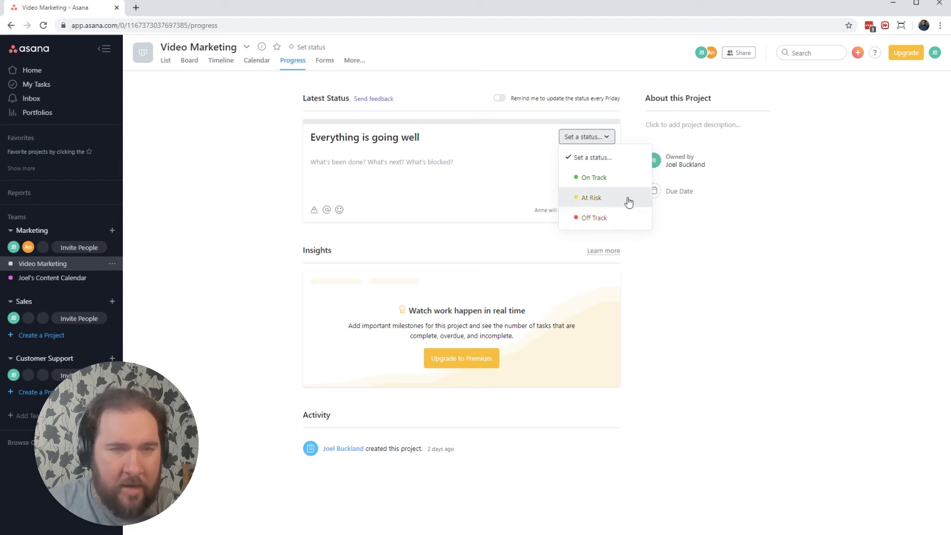
pyautogui.click(595, 187)
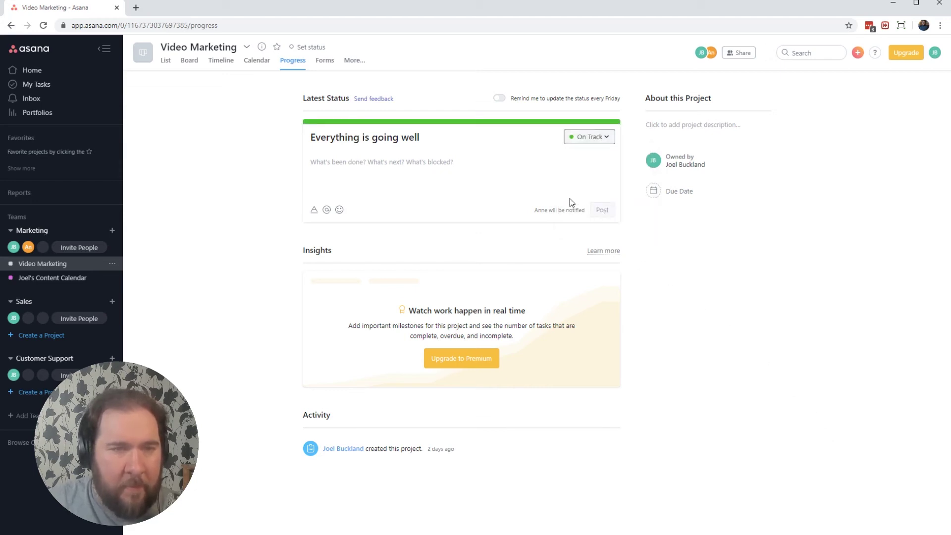
# Enter "Well done team" as the message of the status update.
pyautogui.click(592, 187)
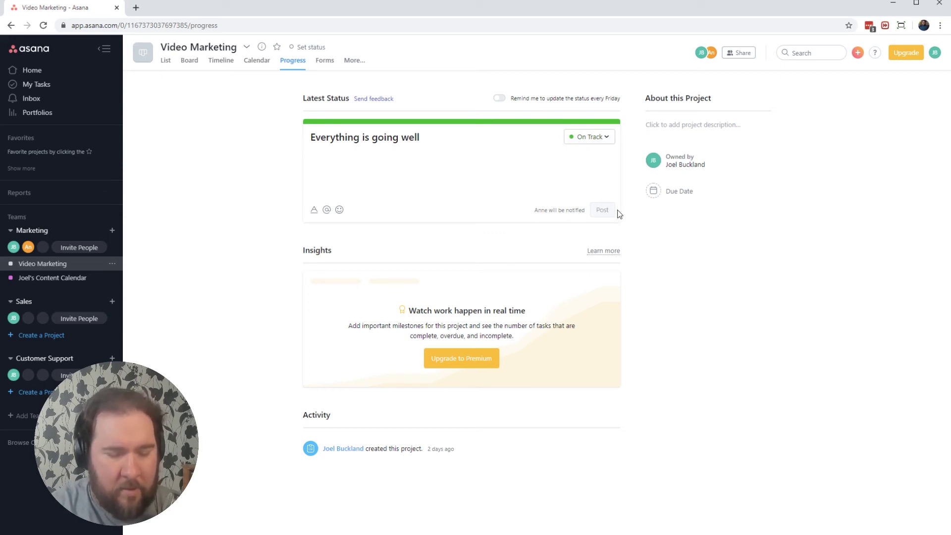
pyautogui.write('Well done')
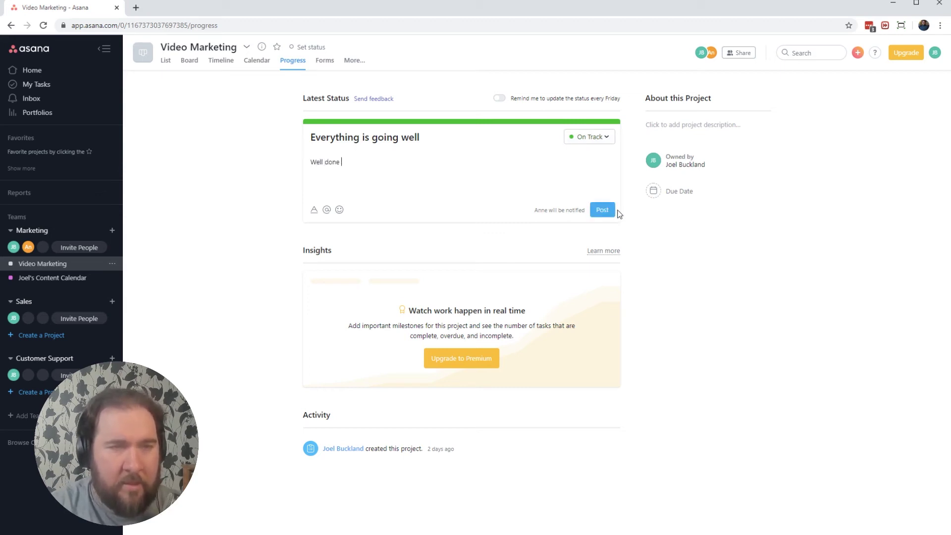
pyautogui.press('BackSpace')
pyautogui.press('BackSpace')
pyautogui.press('BackSpace')
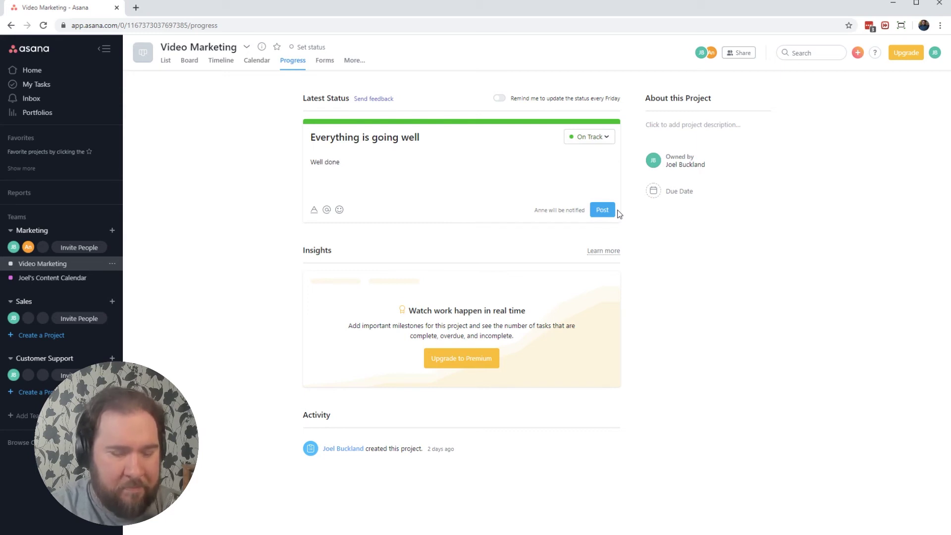
pyautogui.write('team')
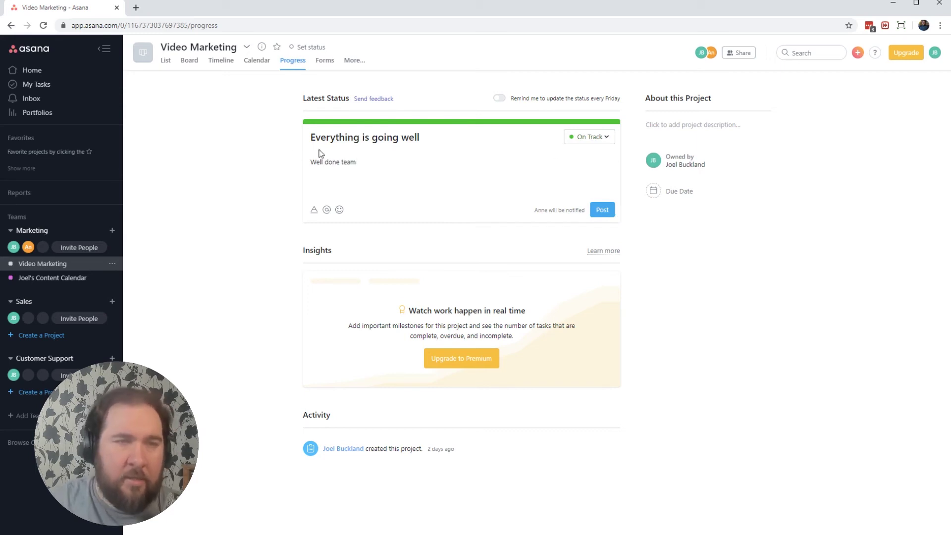
# Make the "Well done team" message bold and underlined.
pyautogui.moveTo(433, 137); pyautogui.dragTo(299, 144)
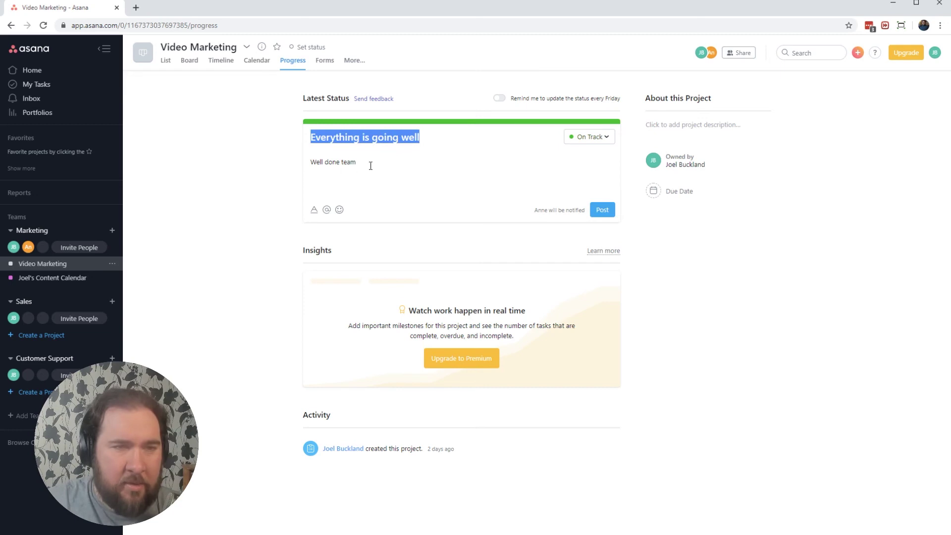
pyautogui.moveTo(370, 163); pyautogui.dragTo(309, 162)
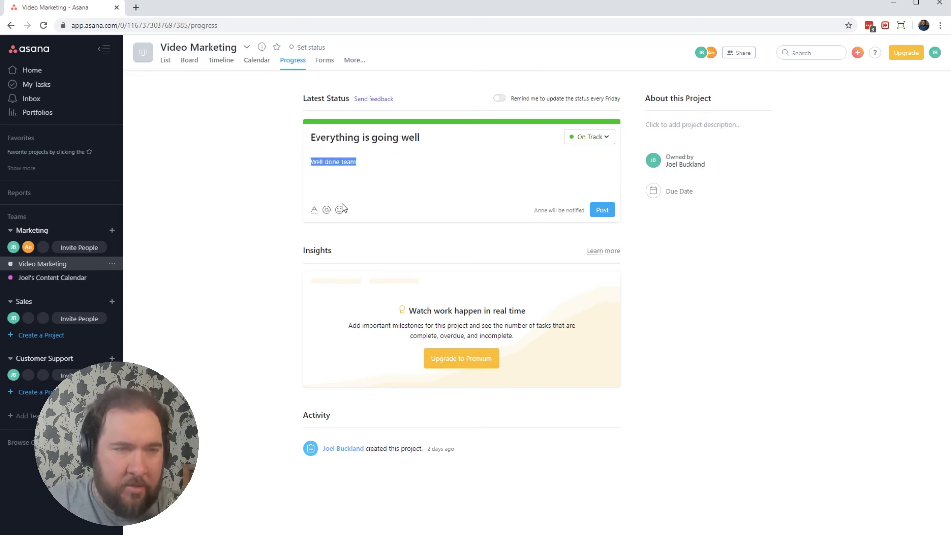
pyautogui.click(314, 209)
pyautogui.click(275, 189)
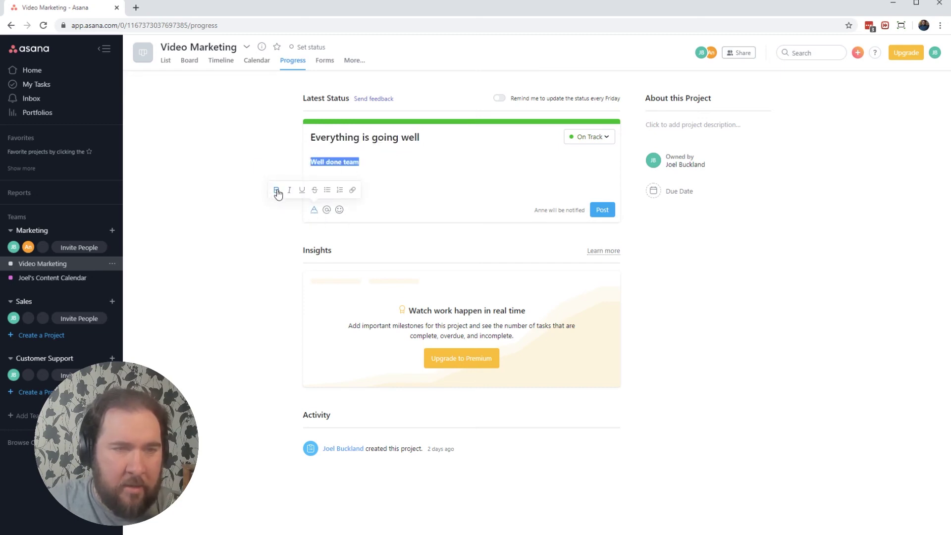
pyautogui.click(302, 190)
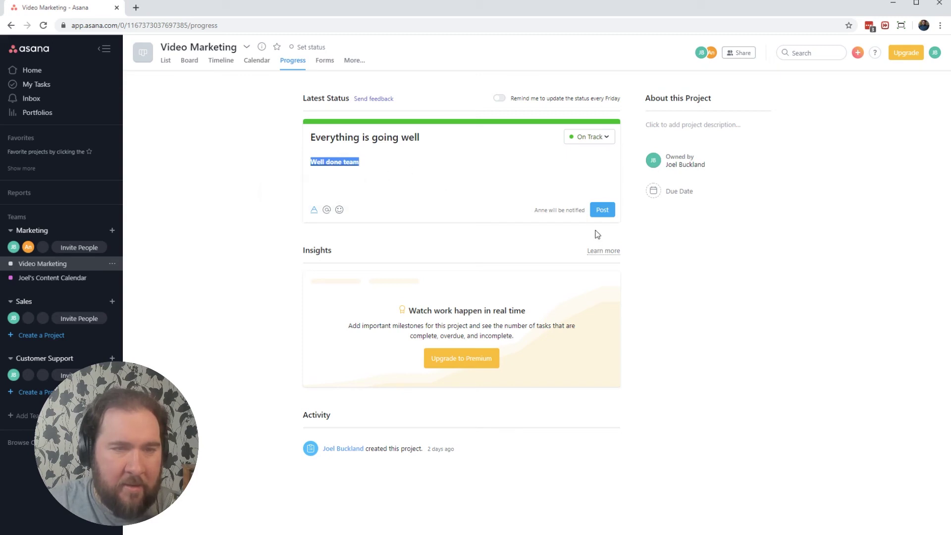
# Post the "Everything is going well" status update and like it.
pyautogui.click(601, 209)
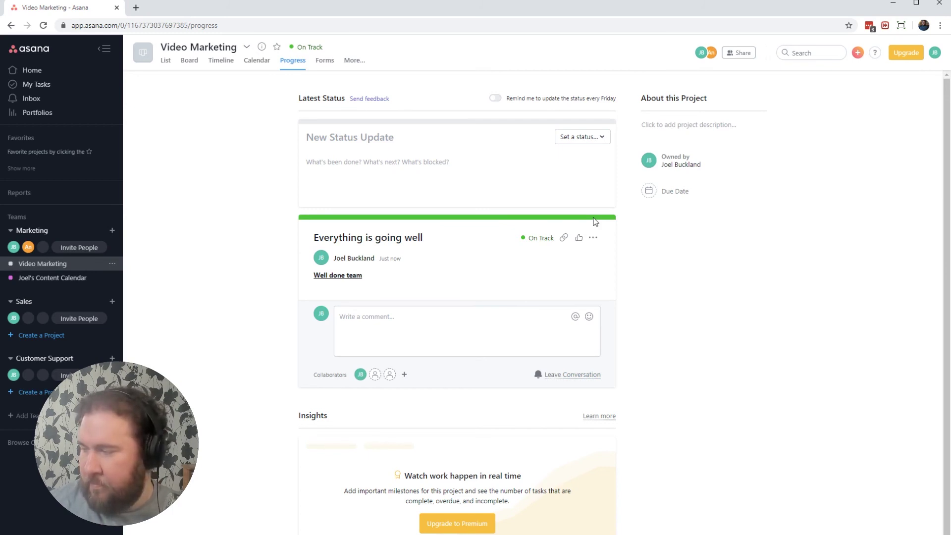
pyautogui.click(578, 237)
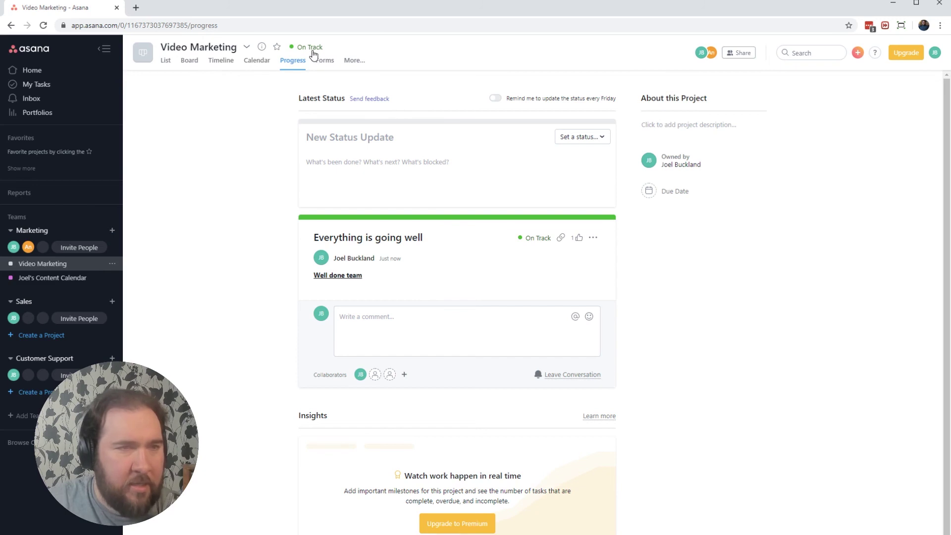
# Post another Video Marketing status update marked At Risk, titled "eek", with the message "lets focus on this".
pyautogui.click(599, 137)
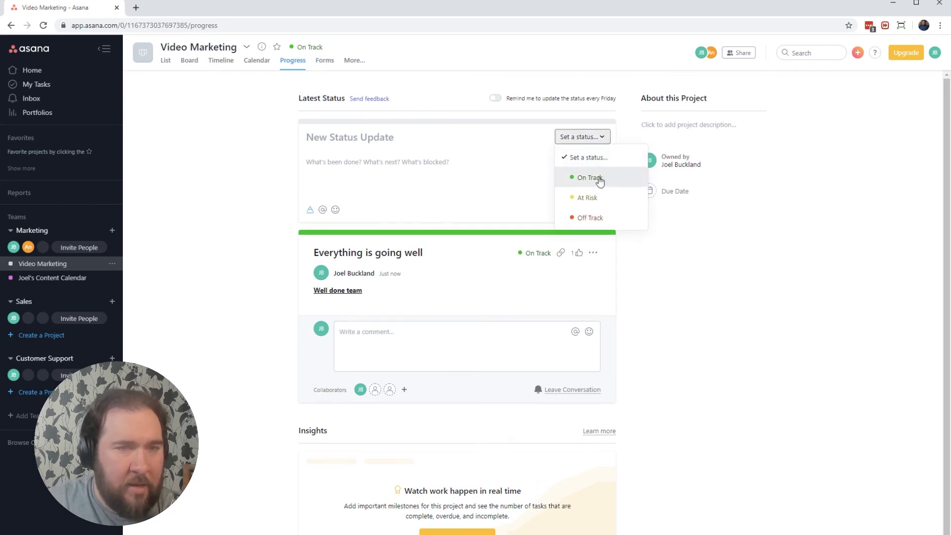
pyautogui.click(587, 198)
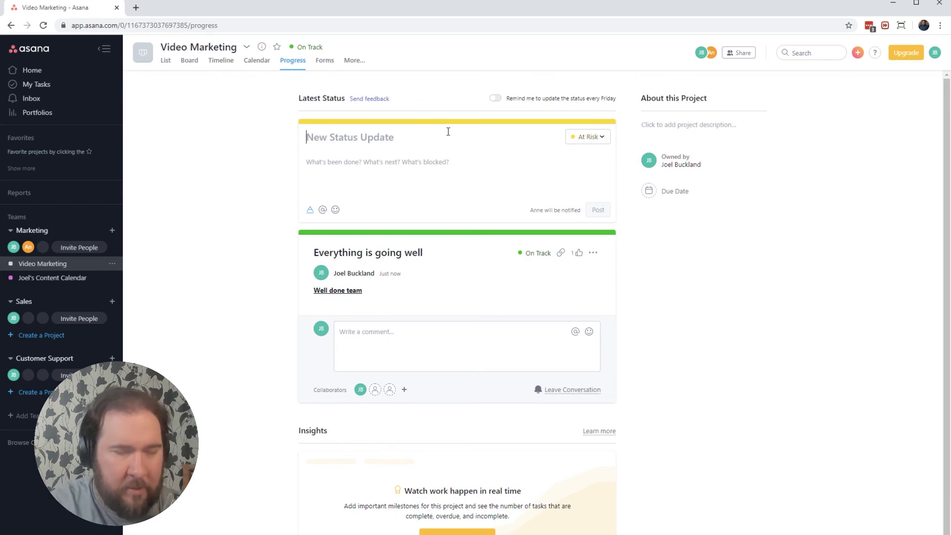
pyautogui.write('eek')
pyautogui.press('Tab')
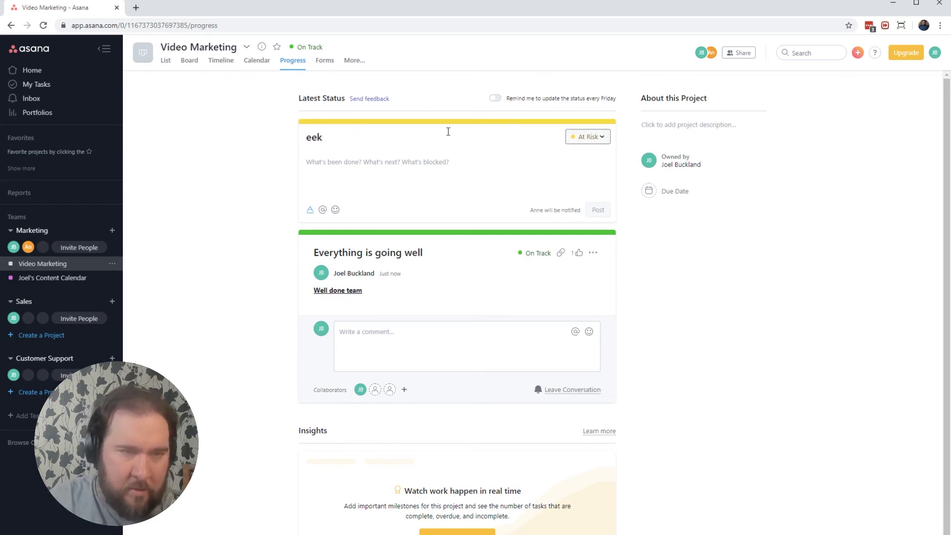
pyautogui.click(430, 162)
pyautogui.write('let')
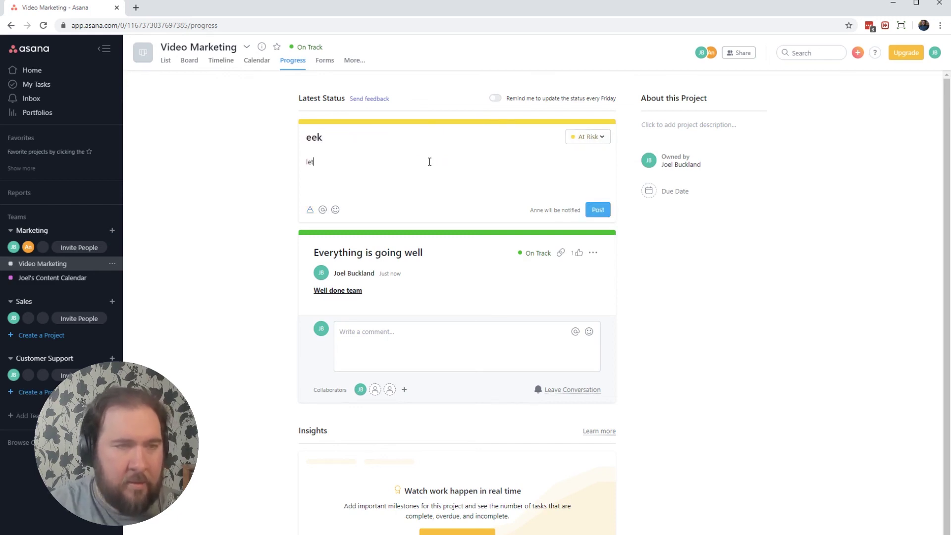
pyautogui.write('s focus on this')
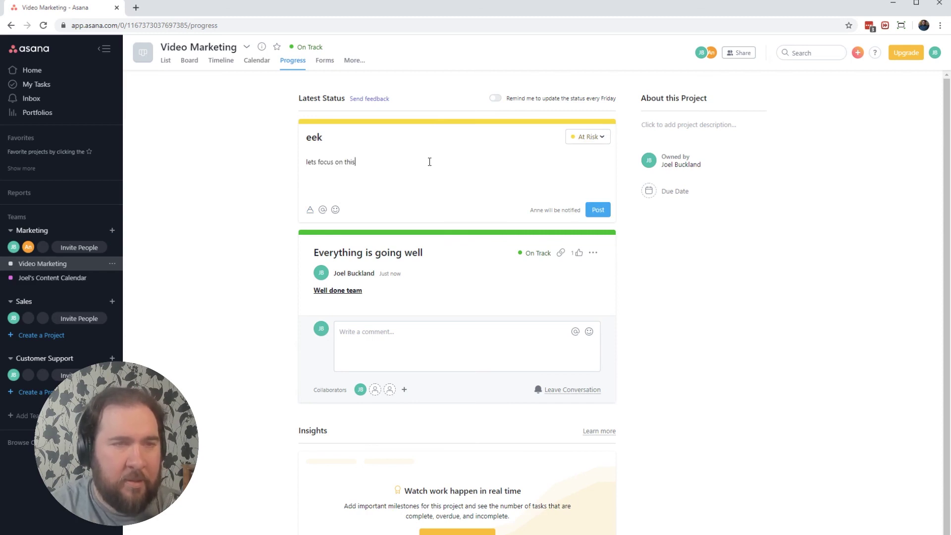
pyautogui.click(597, 209)
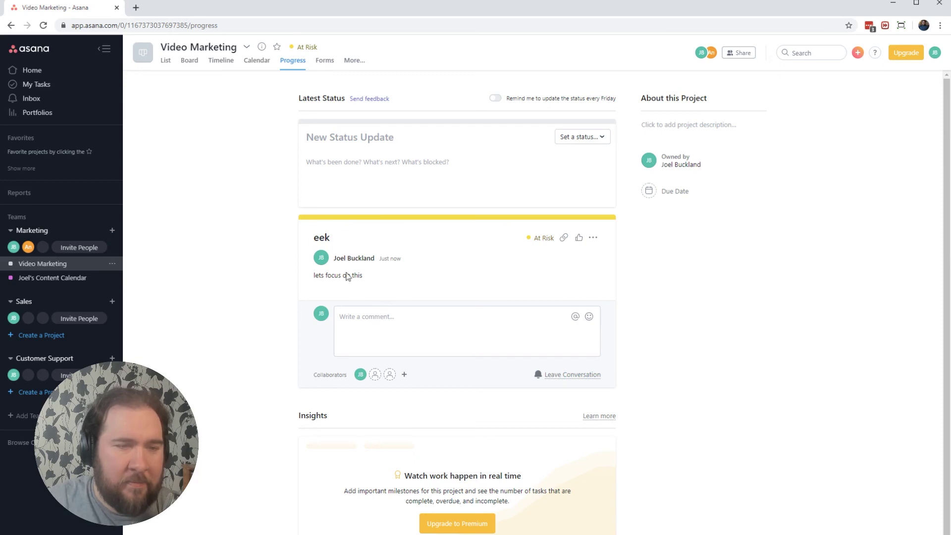
pyautogui.scroll(-1, 440, 307)
pyautogui.scroll(1, 452, 315)
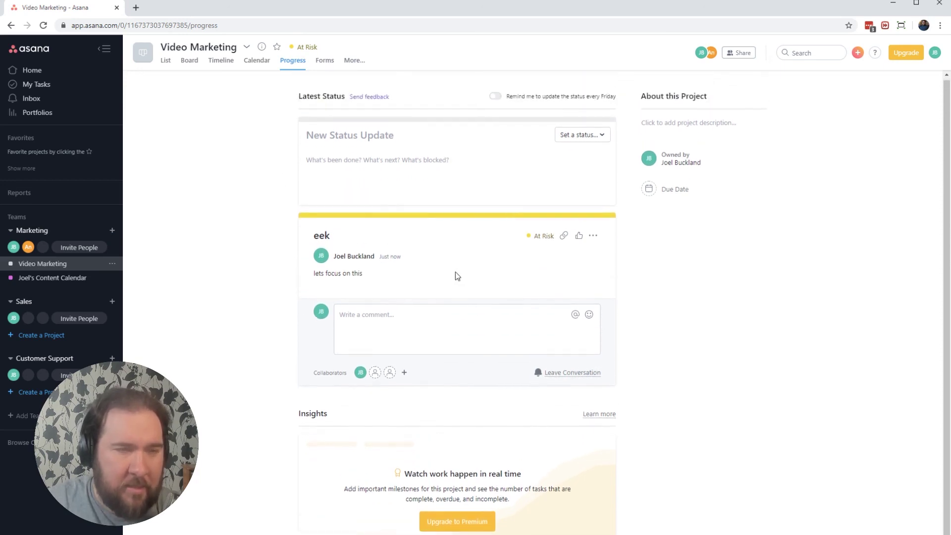